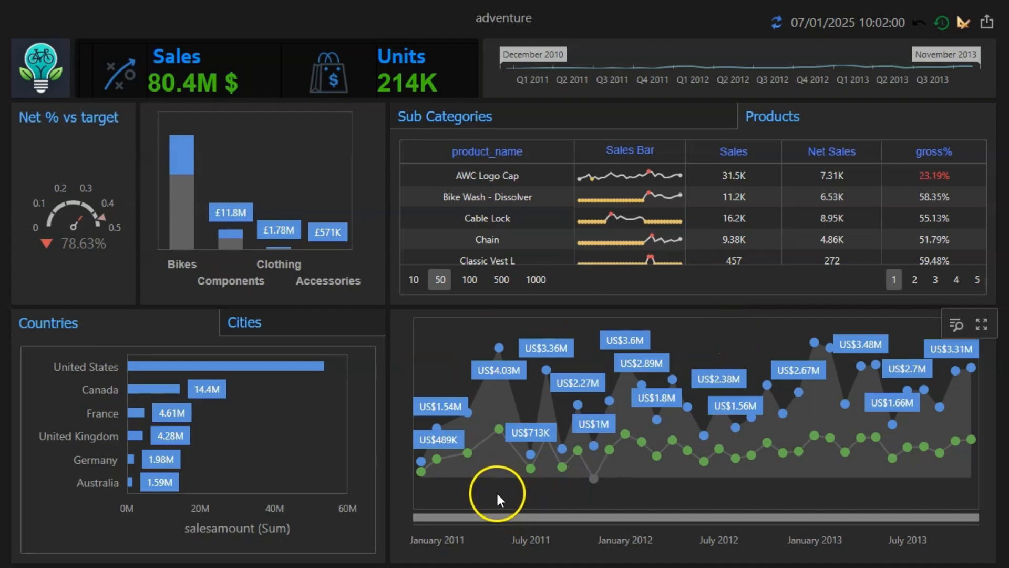
Step: Add a chart to course_adv_dashboard and bind orderdate_date as its argument
mouse_move(499, 466)
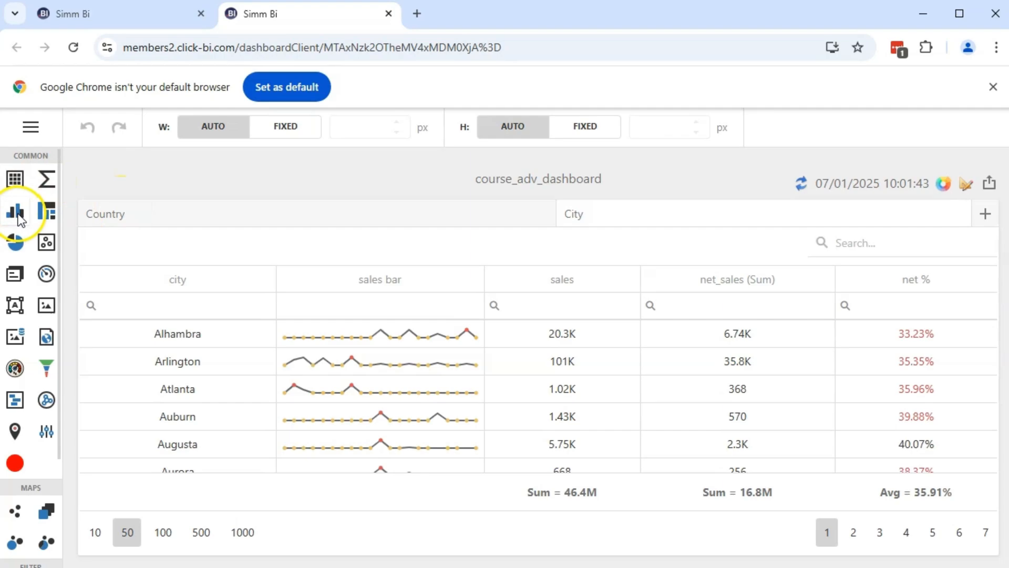
click(18, 210)
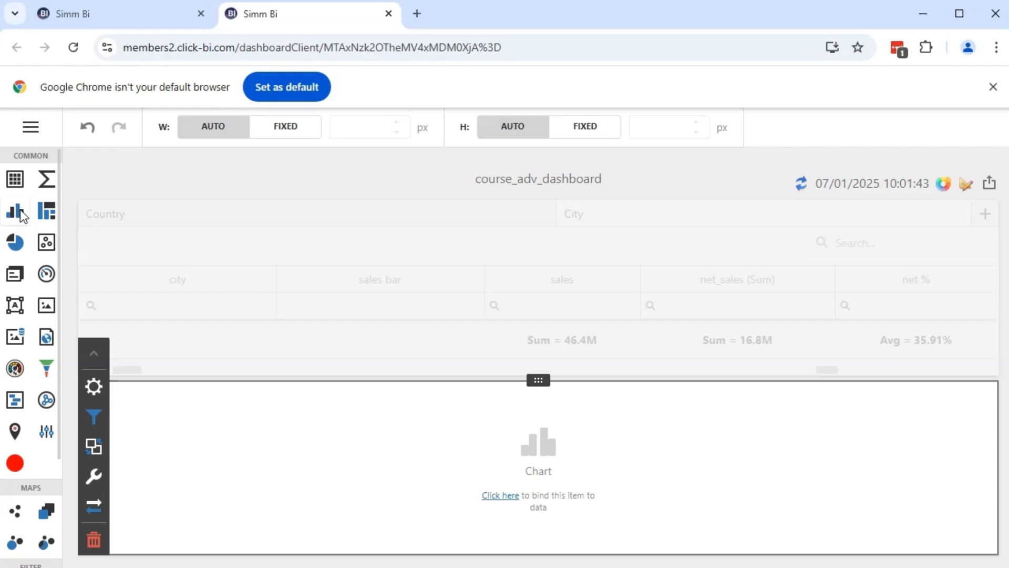
click(103, 391)
click(205, 346)
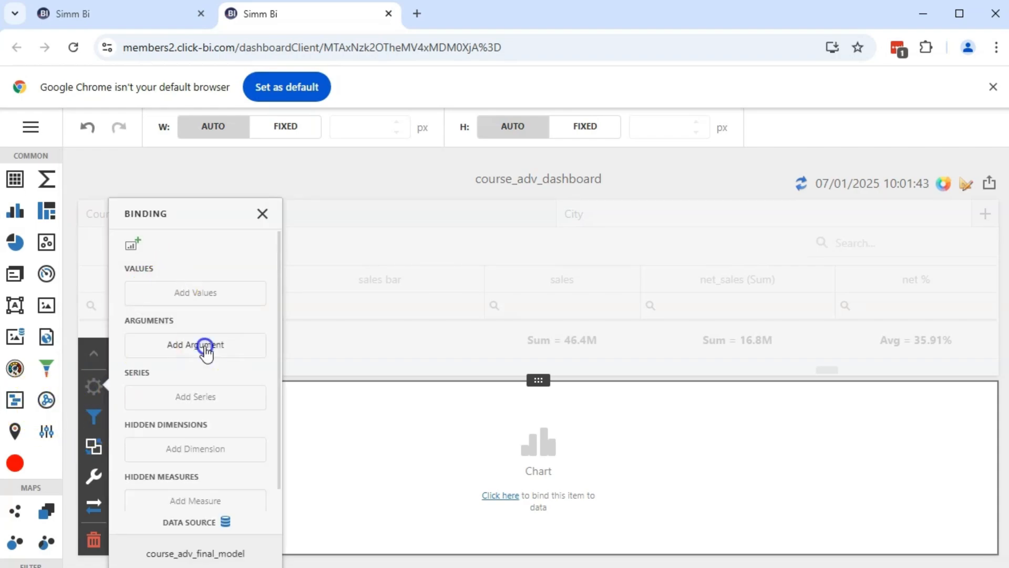
click(313, 277)
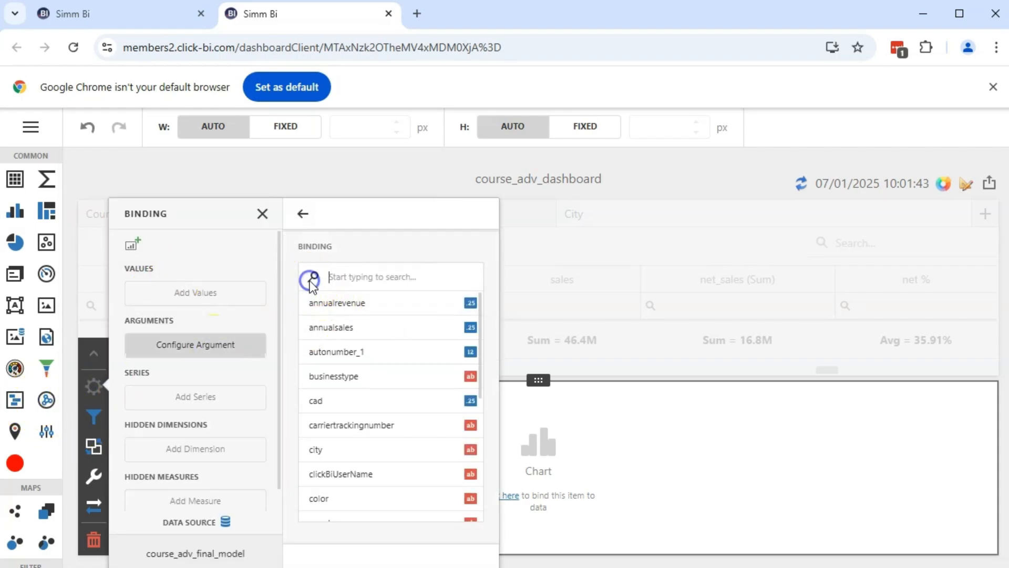
text(orderda)
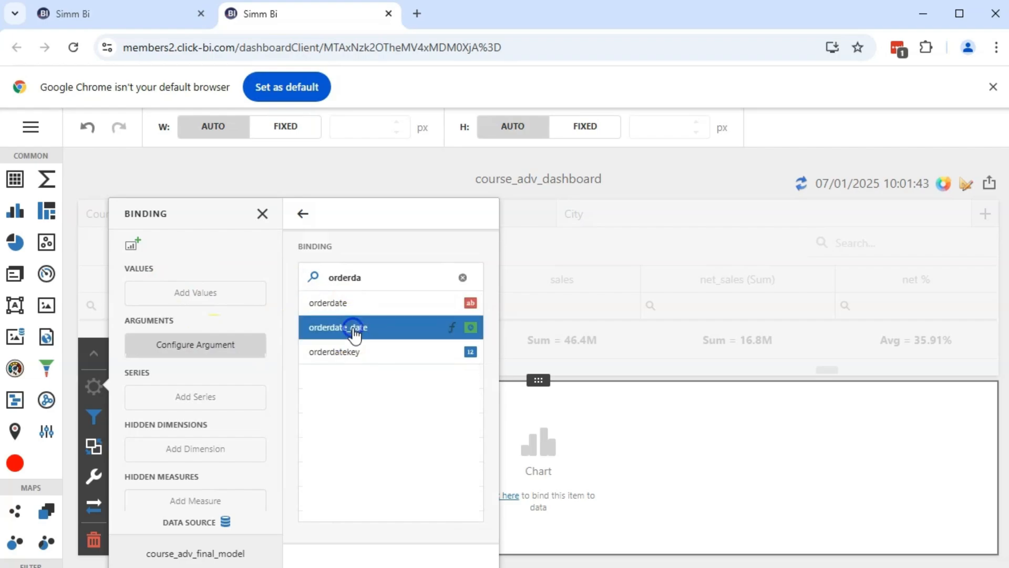
click(348, 330)
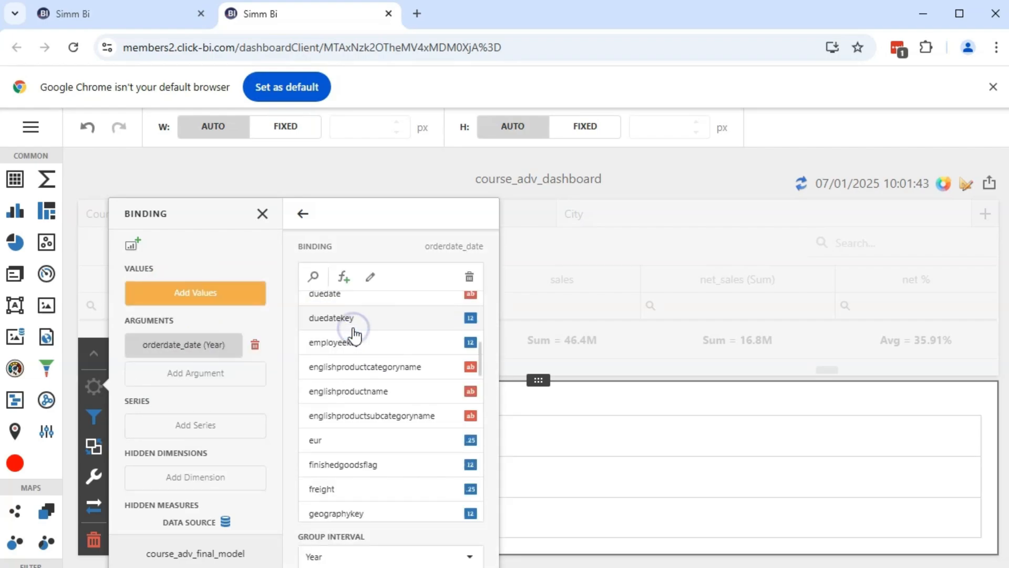
Step: Add the salesamount field to the chart as a value
click(226, 295)
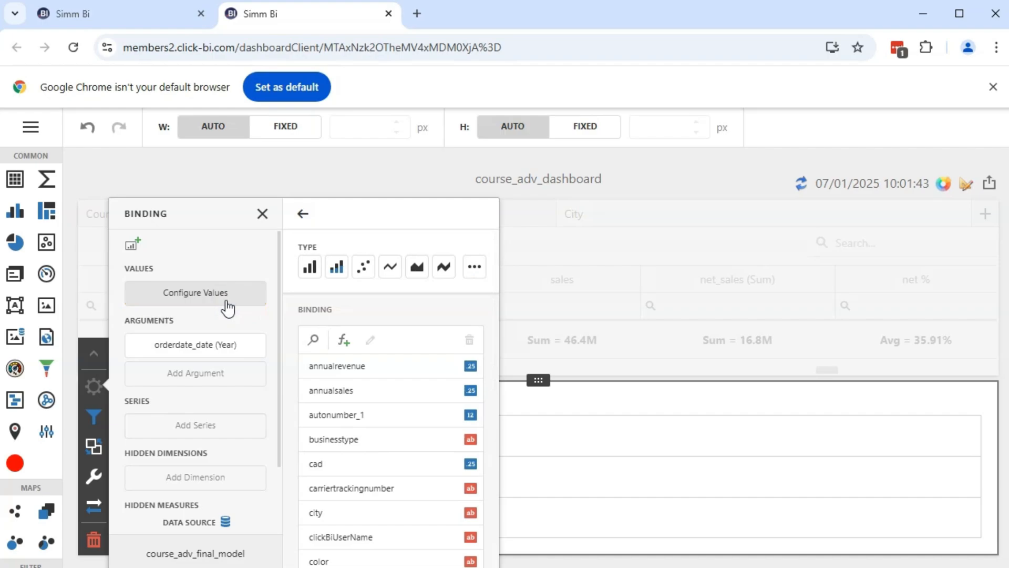
click(311, 340)
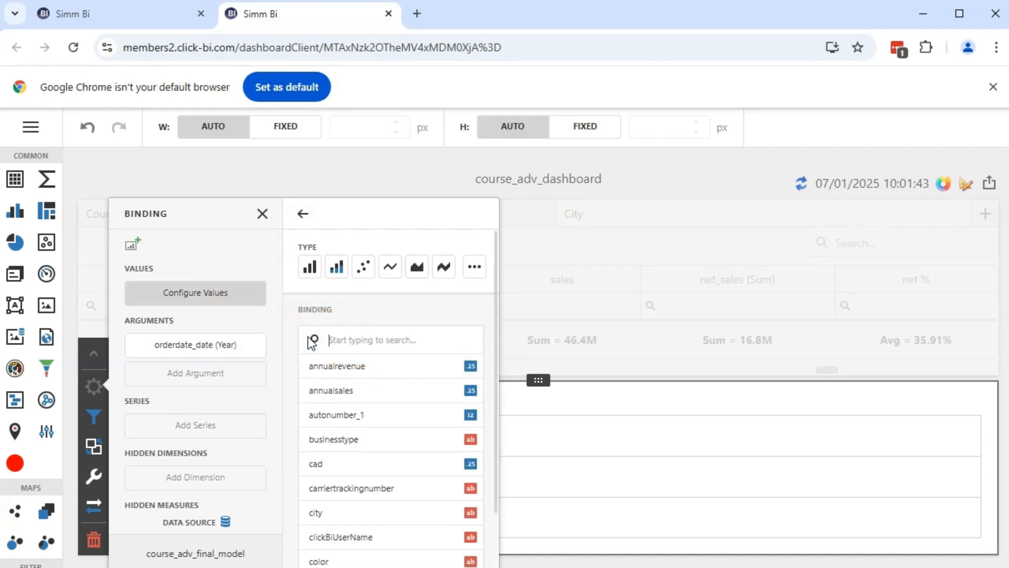
text(sales)
click(353, 417)
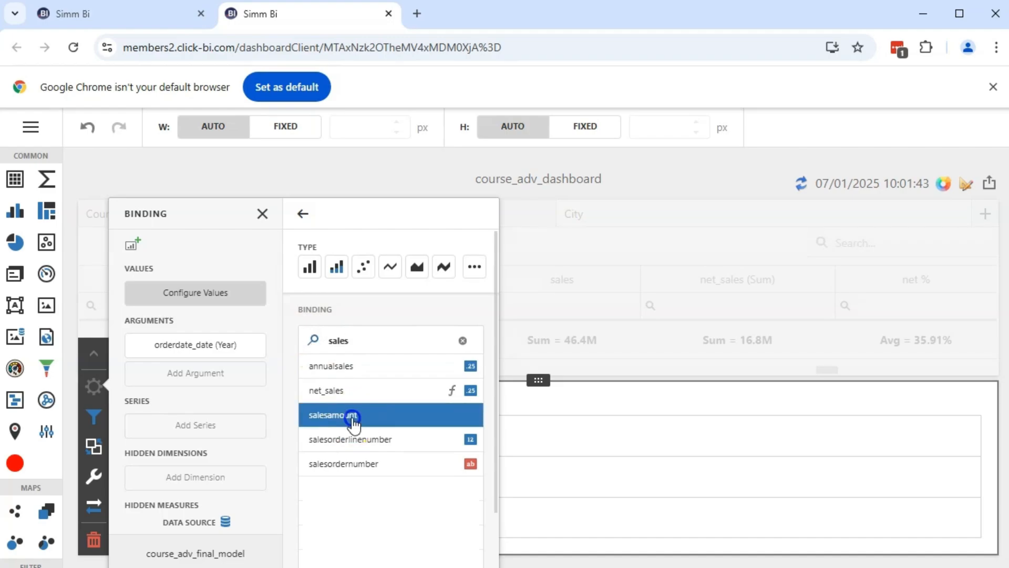
click(315, 310)
scroll(407, 379, down, 10)
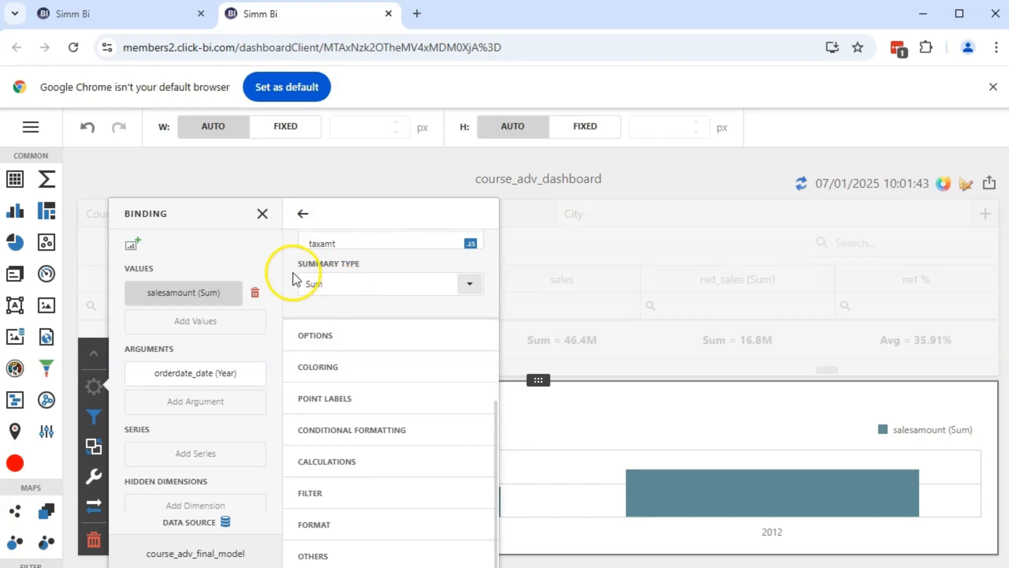
Step: Add the net_sales field as a second value of the chart
click(185, 321)
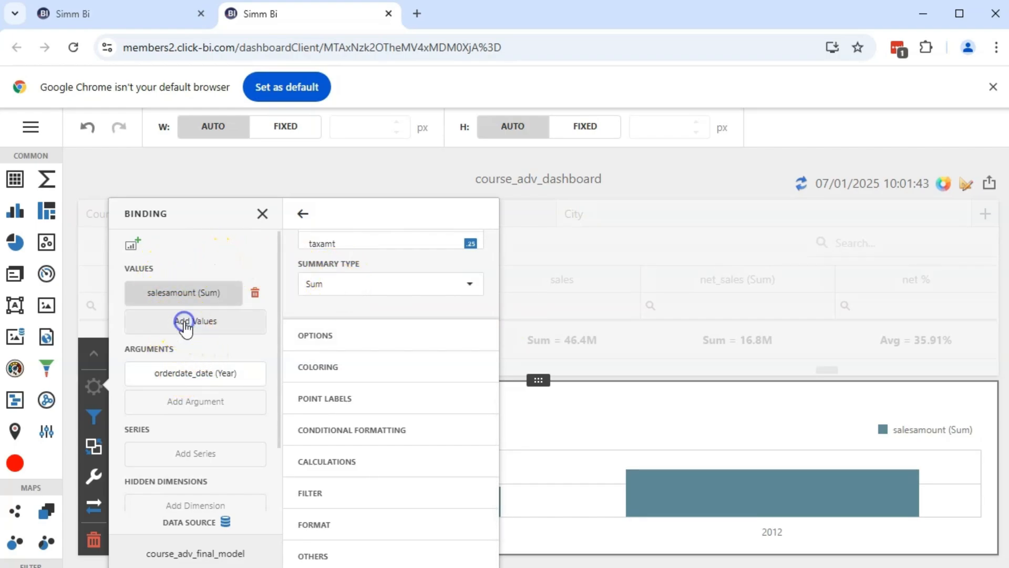
click(313, 339)
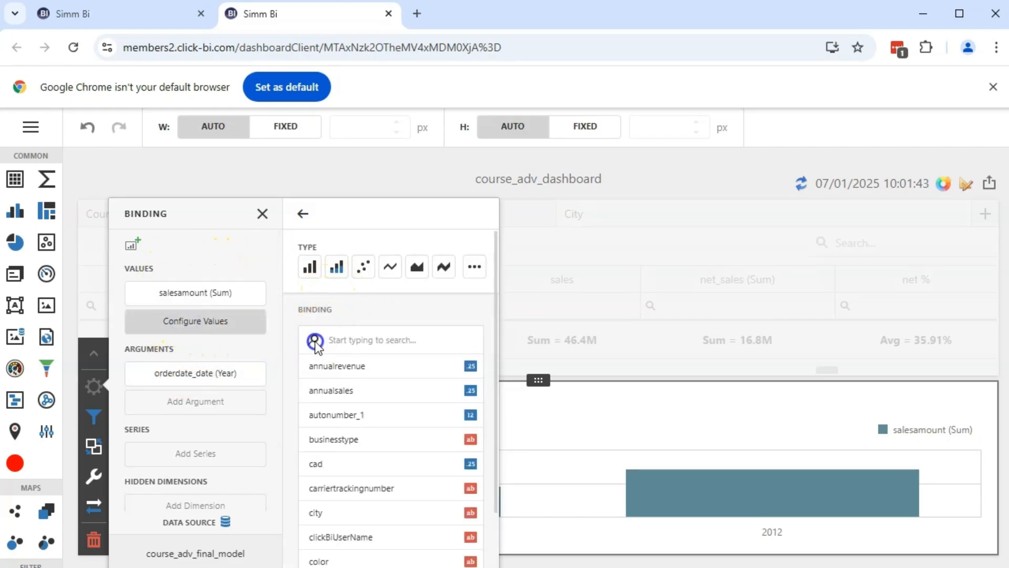
text(net)
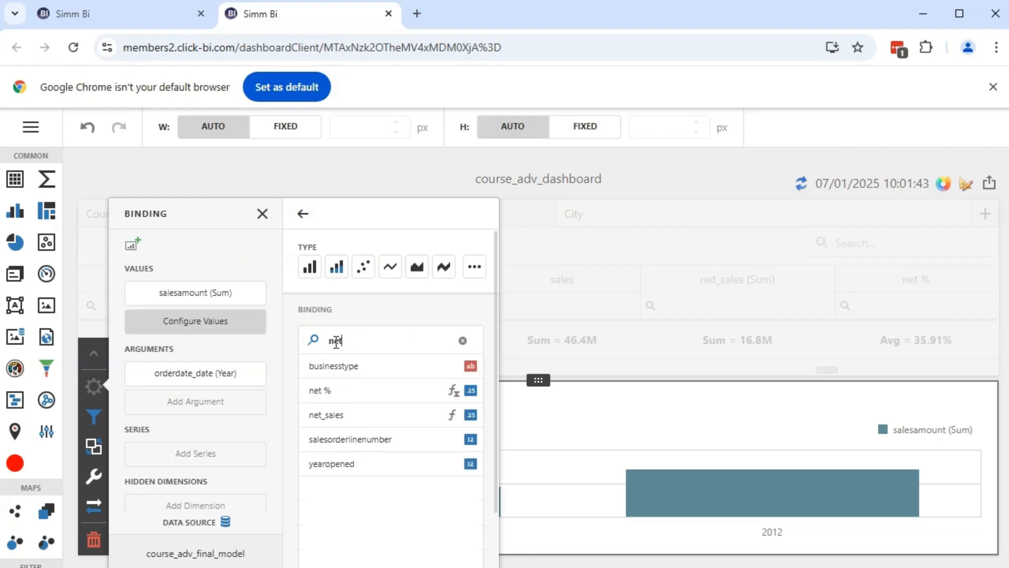
click(342, 390)
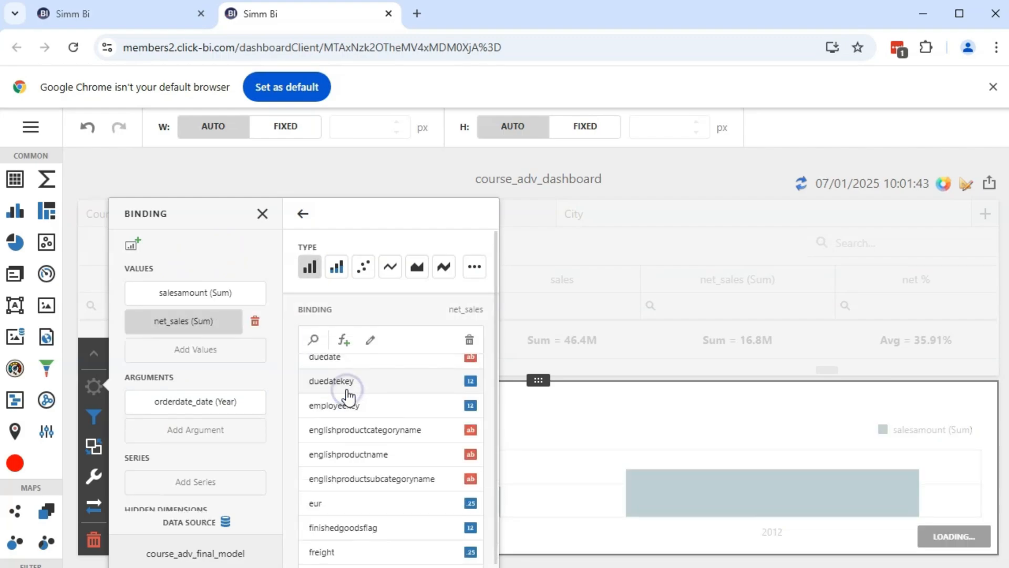
Step: Change the series type of both salesamount and net_sales to Line
click(193, 292)
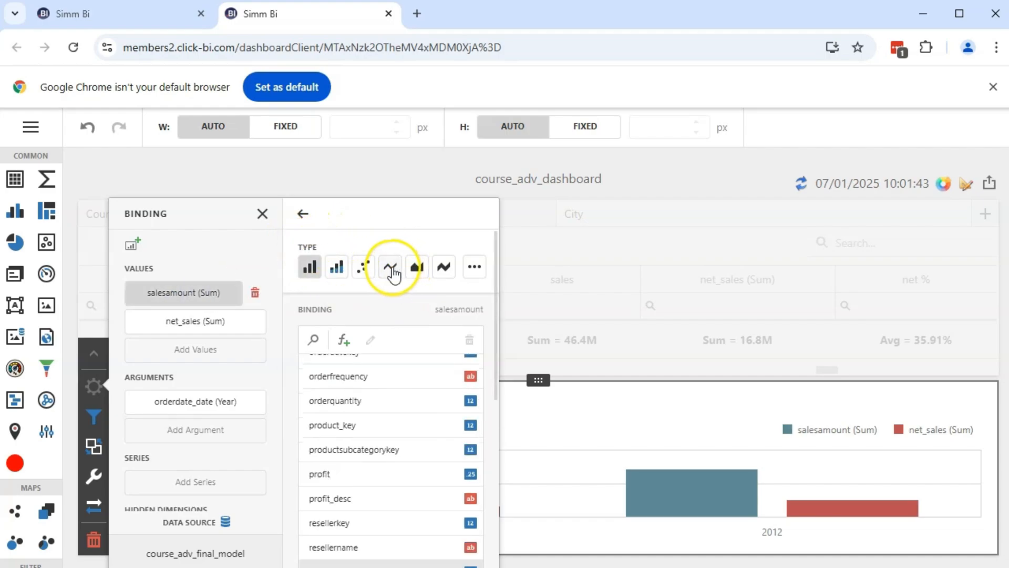
click(392, 269)
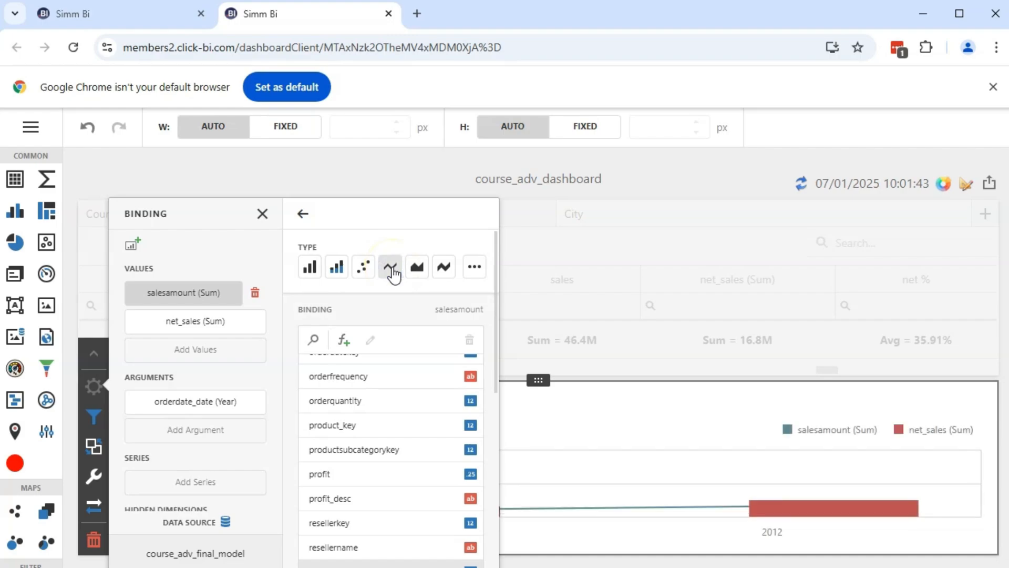
click(184, 327)
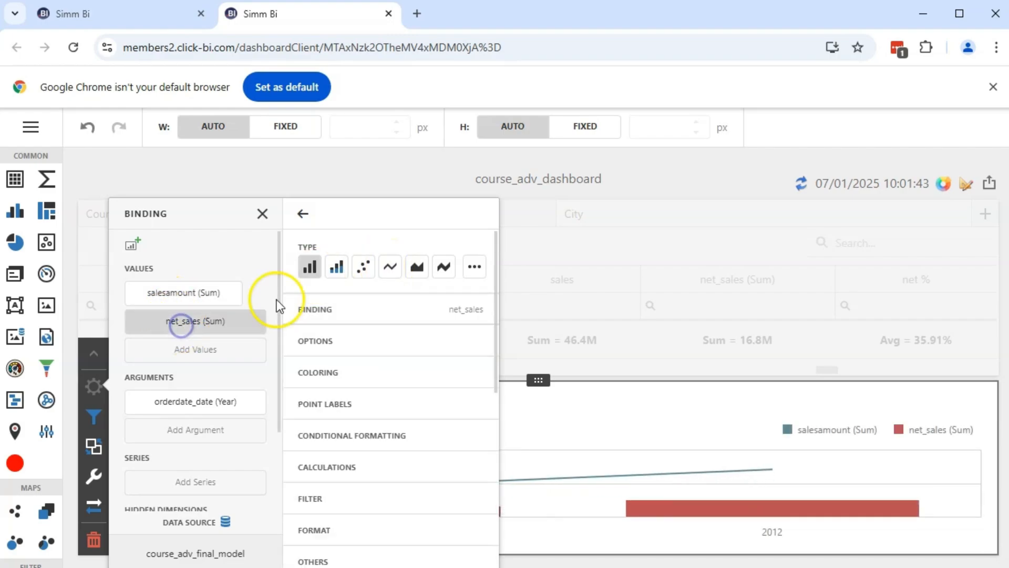
click(393, 269)
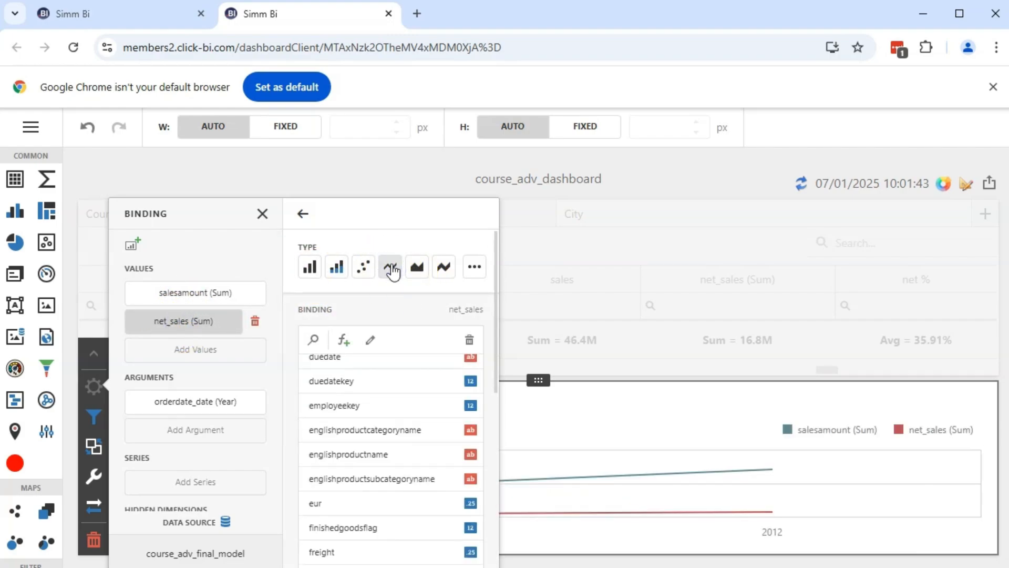
click(350, 383)
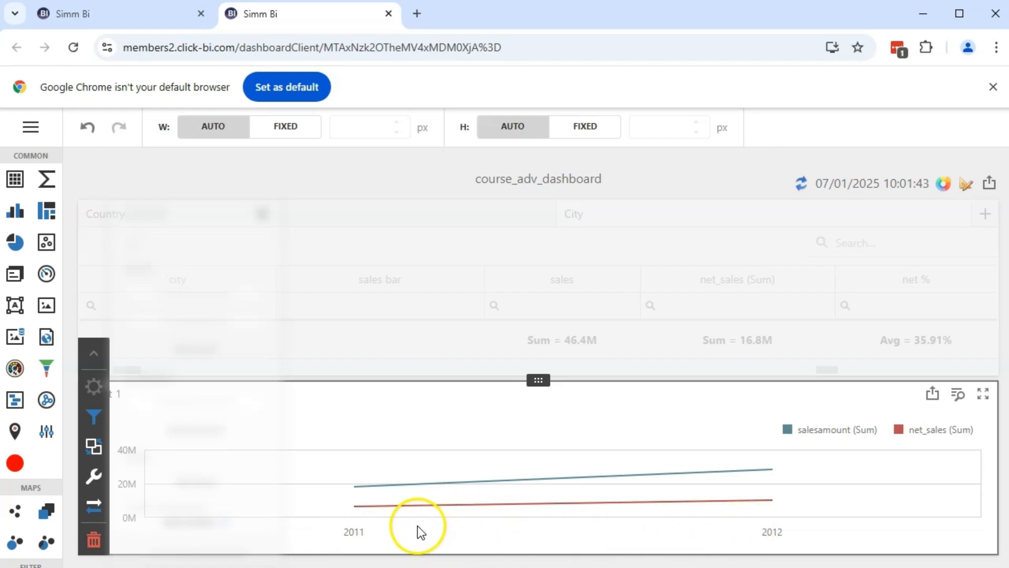
Step: Set the group interval of the orderdate_date argument to Month-Year
mouse_move(245, 410)
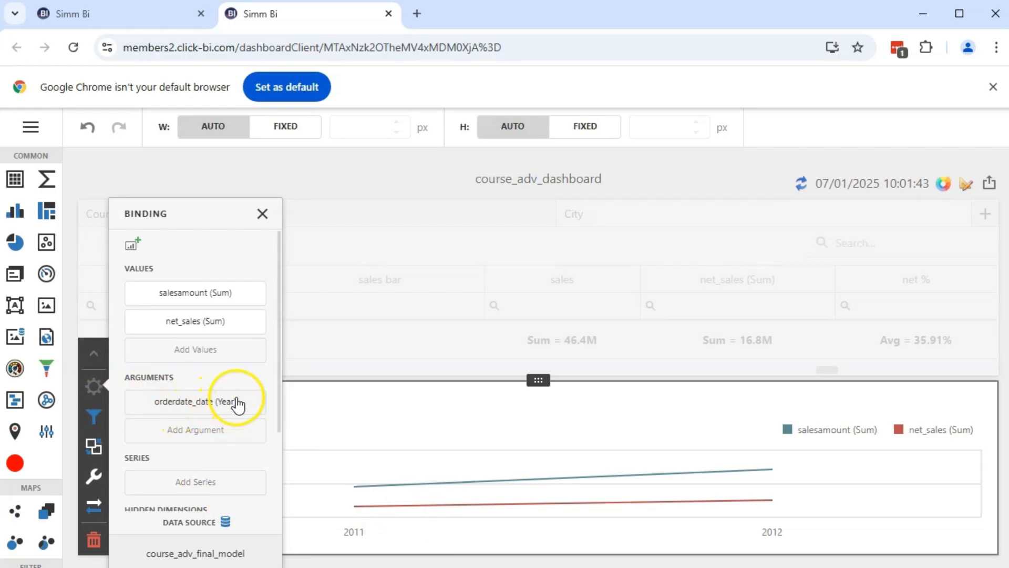
click(206, 408)
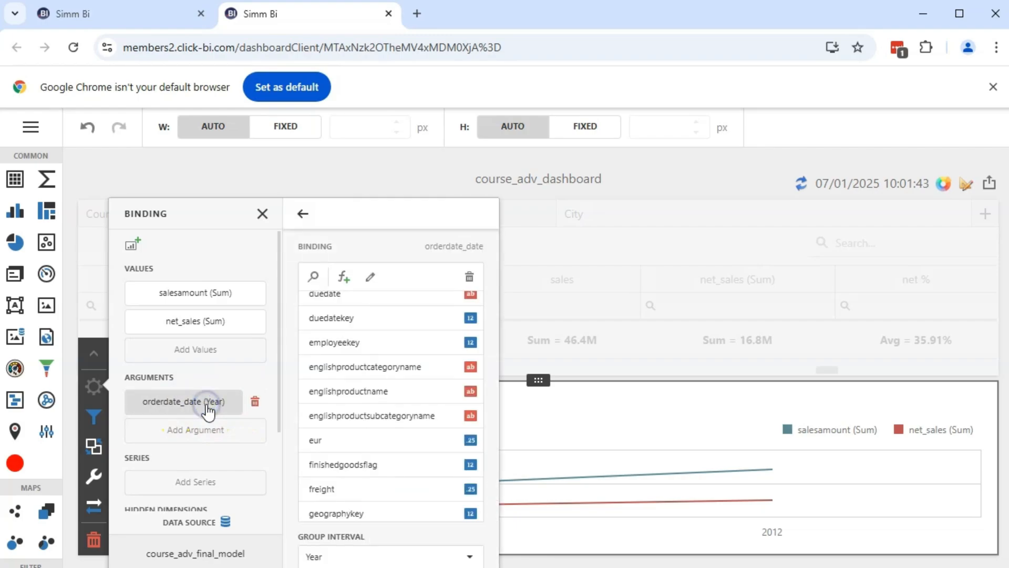
scroll(403, 277, down, 3)
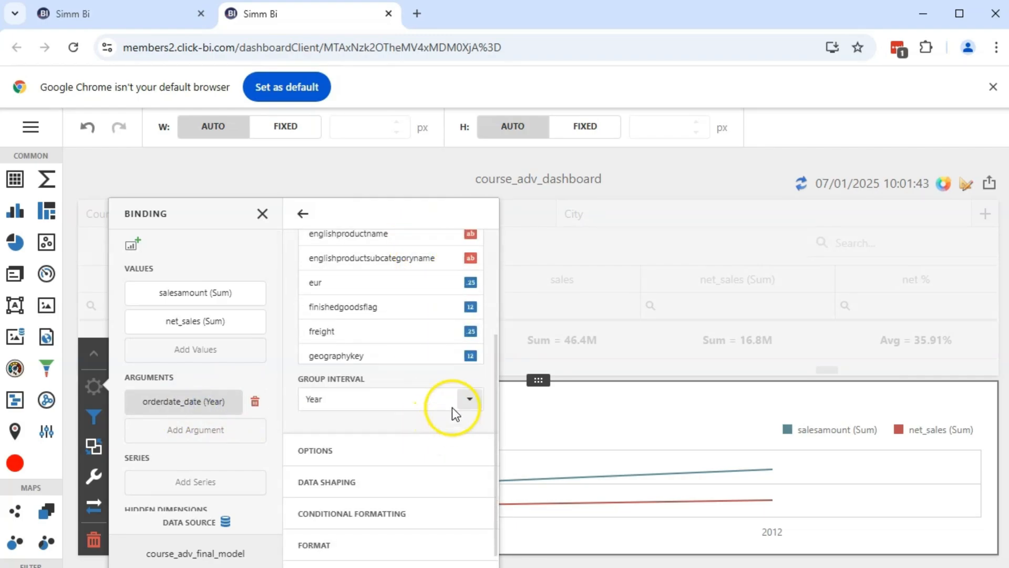
click(452, 408)
scroll(397, 344, down, 3)
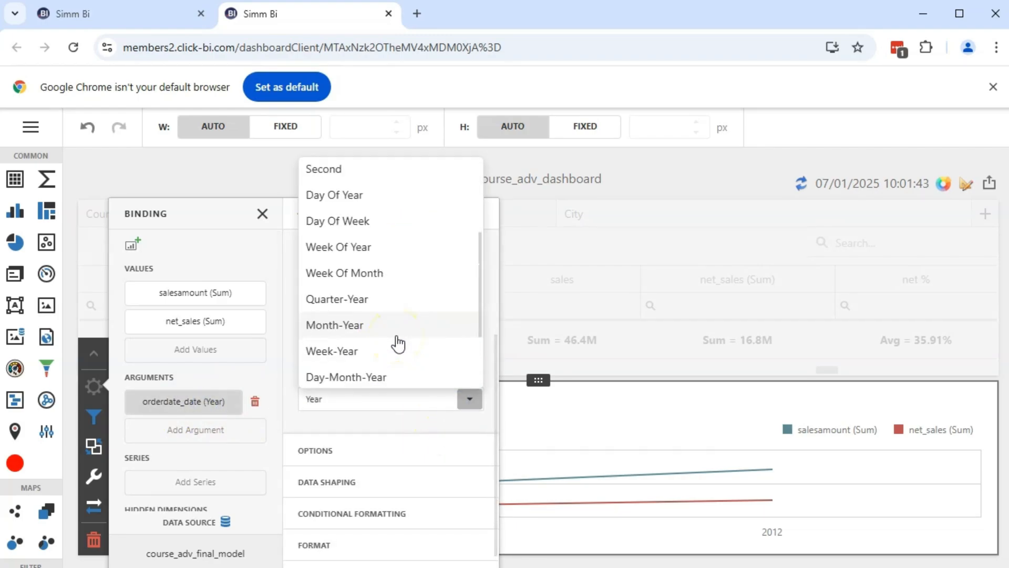
click(397, 325)
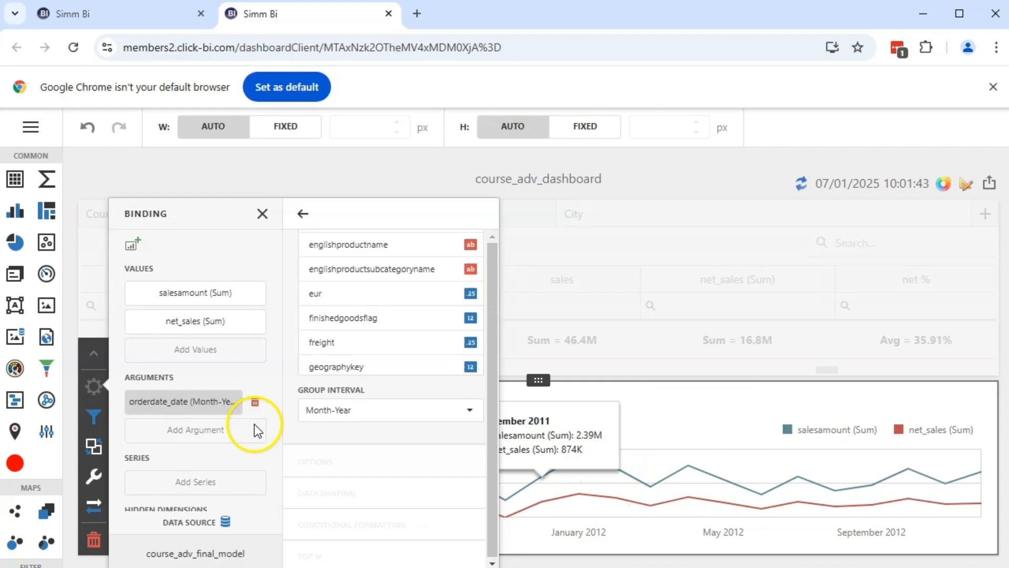
Step: Change the salesamount series type to Area, keeping net_sales as a line
click(229, 298)
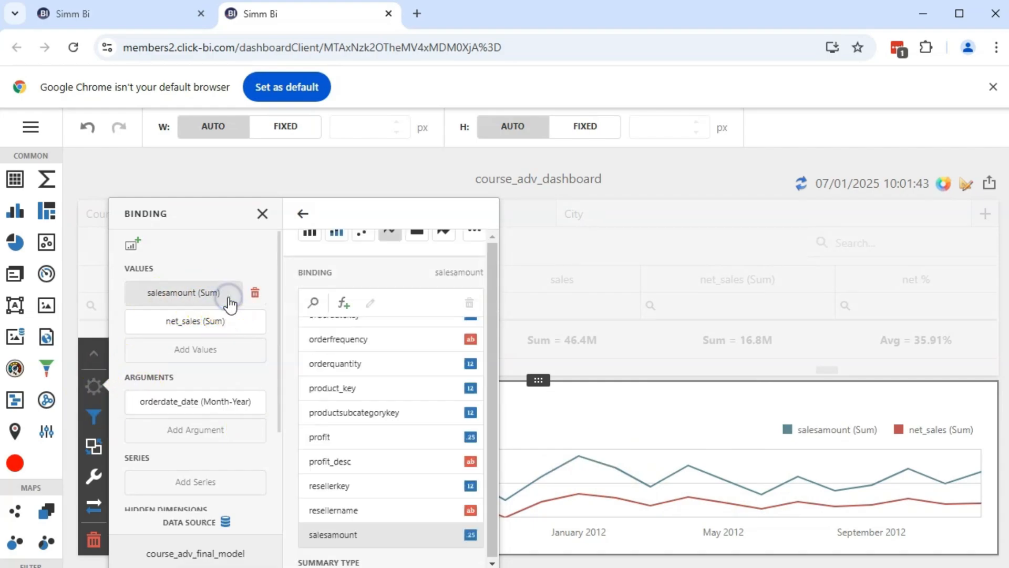
scroll(459, 268, up, 1)
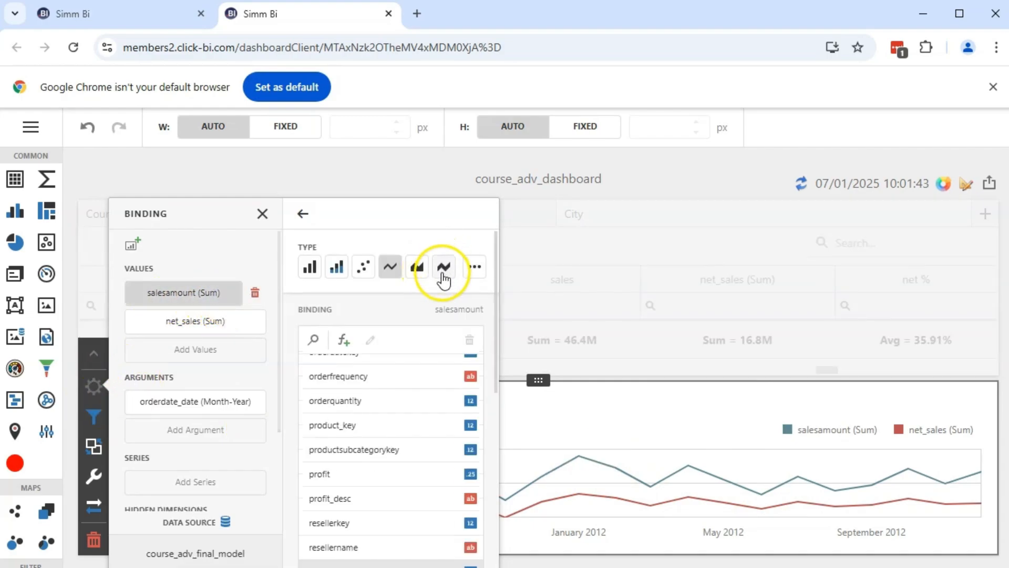
click(420, 268)
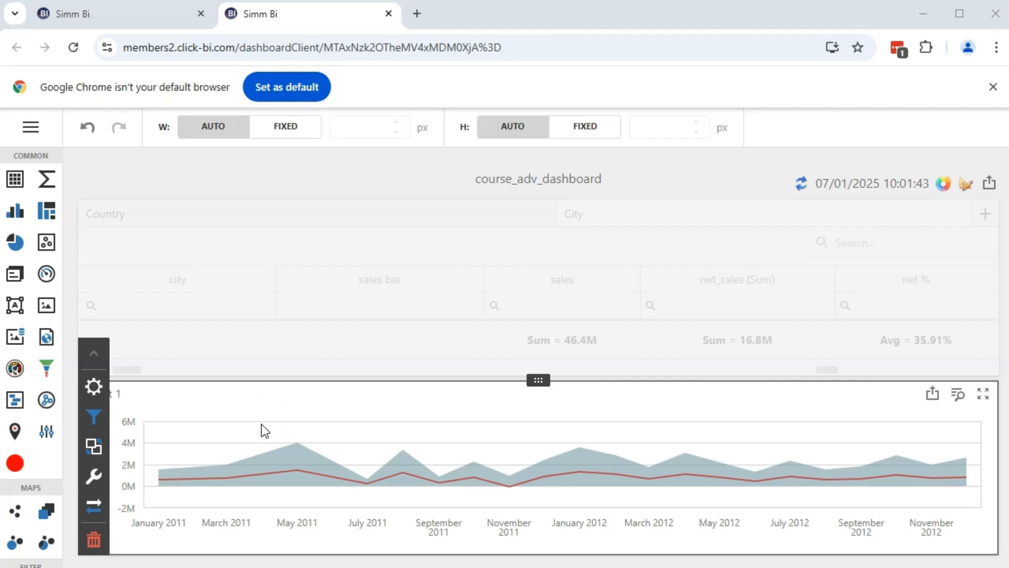
Step: Turn on point markers for the salesamount series
mouse_move(279, 462)
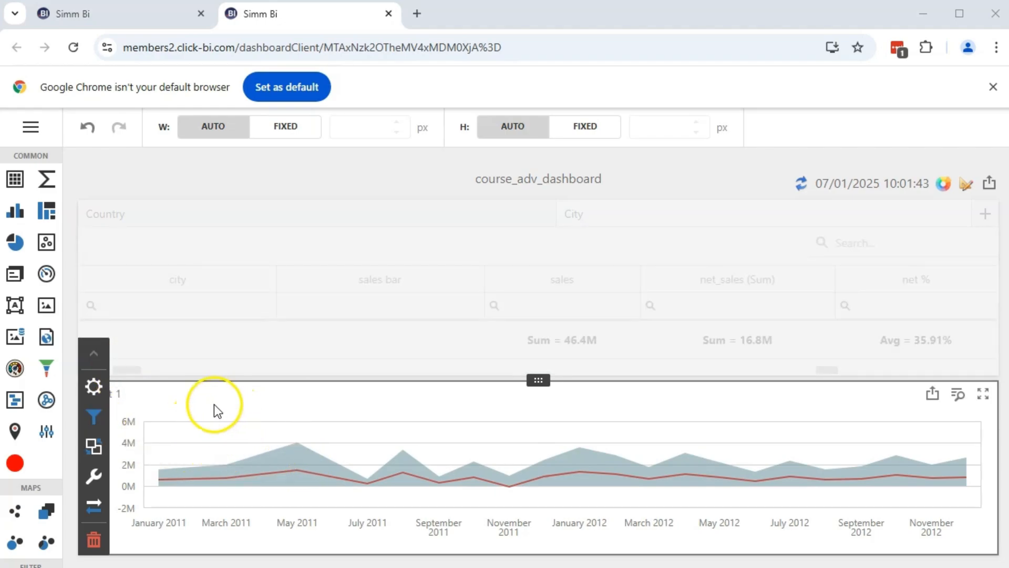
click(96, 389)
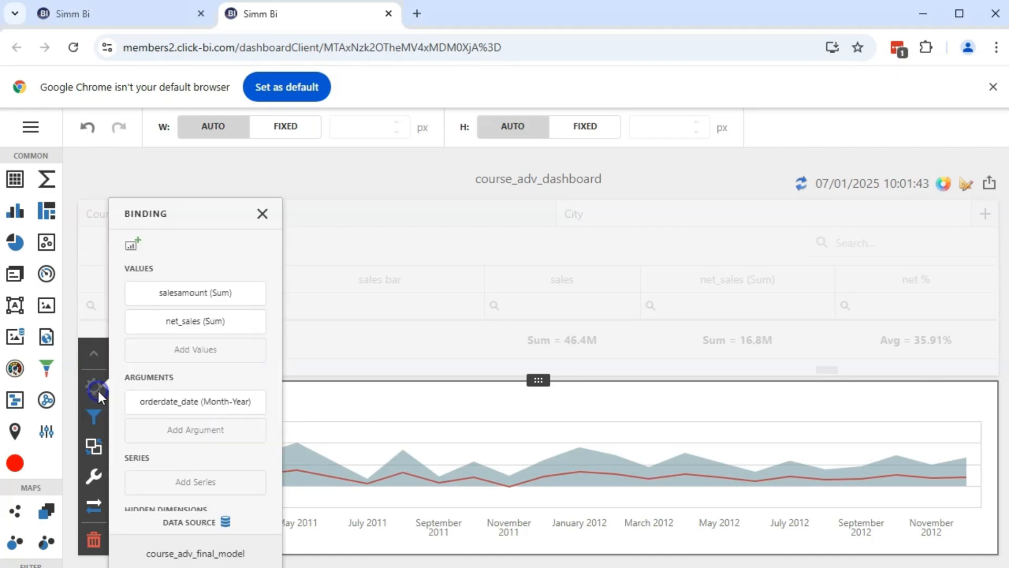
click(219, 297)
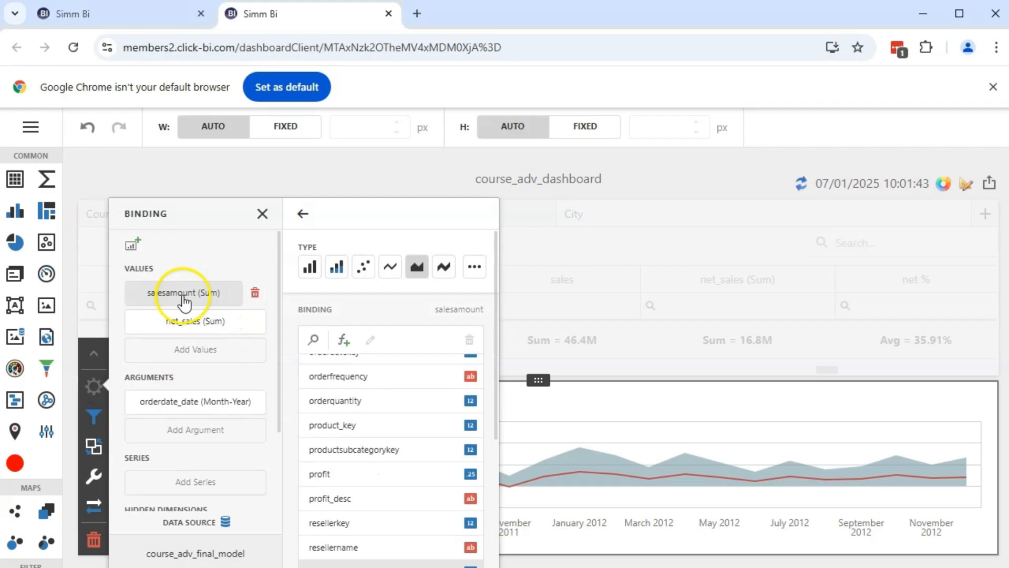
click(382, 317)
click(338, 341)
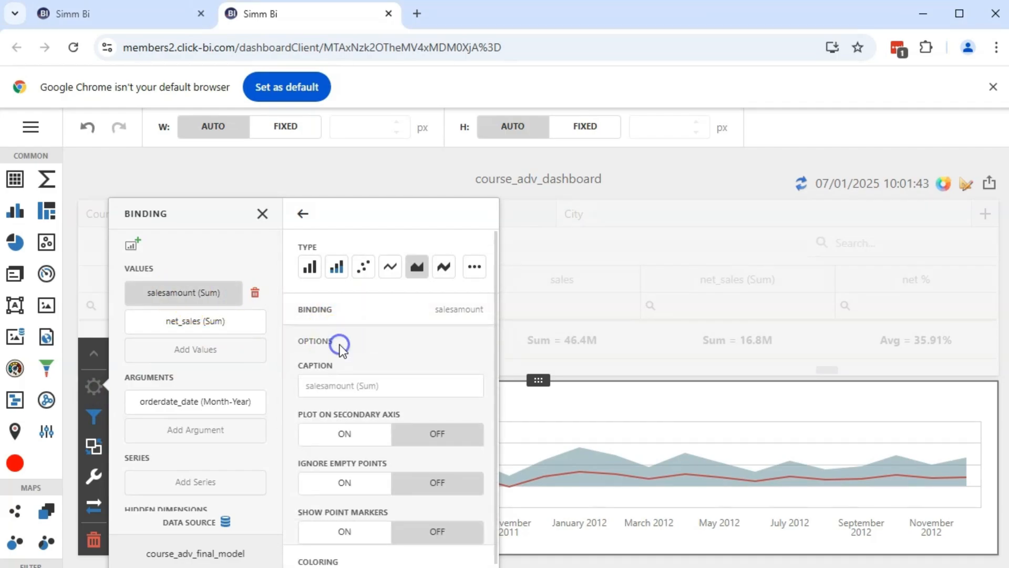
scroll(342, 349, down, 2)
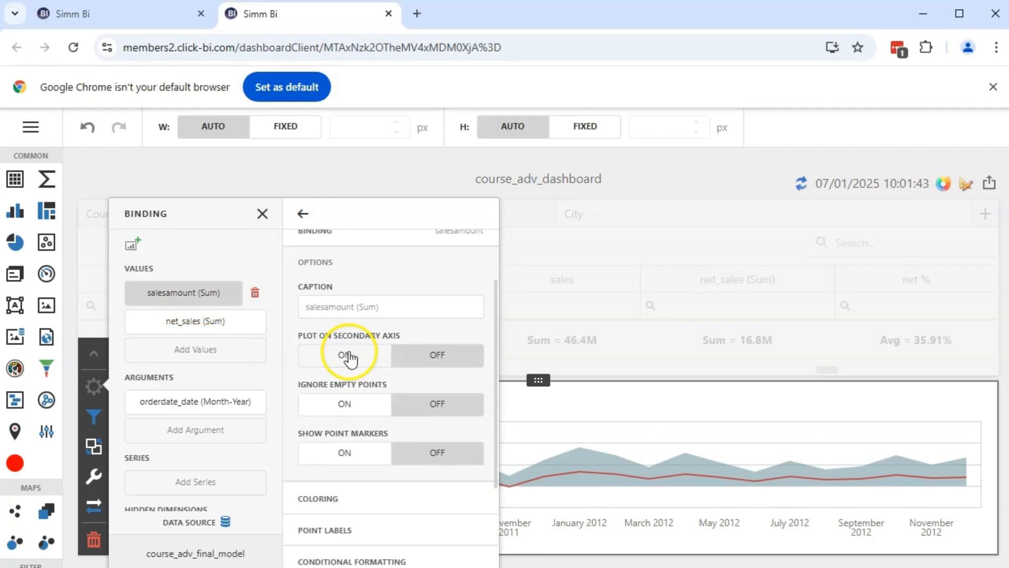
click(344, 456)
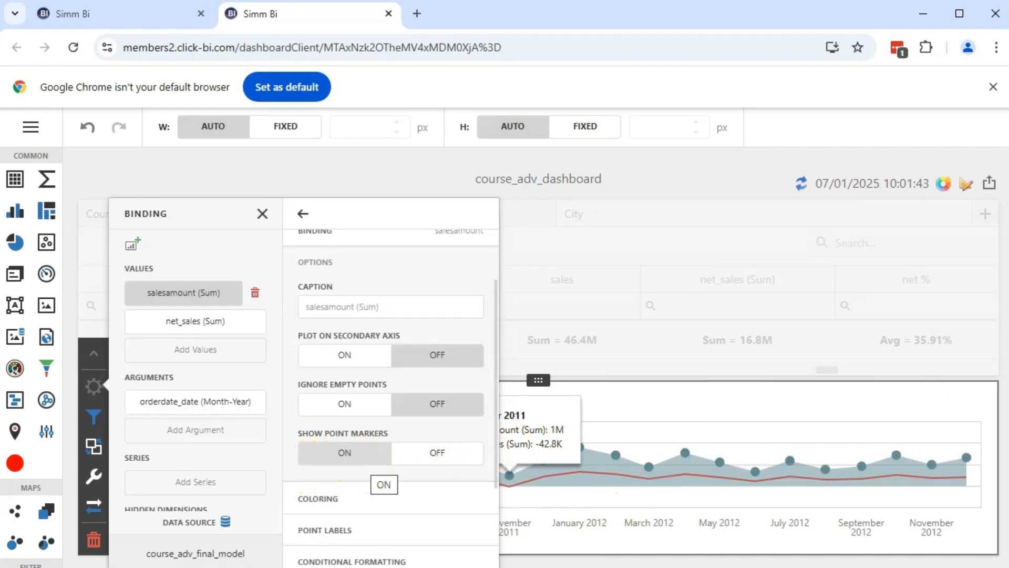
Step: Show the Value as point labels on the salesamount series
click(332, 260)
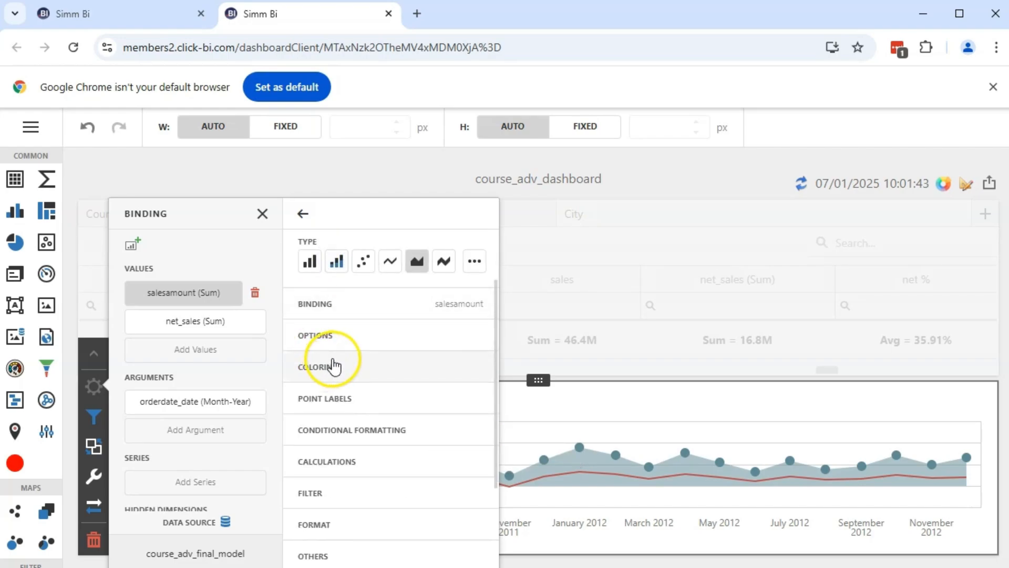
click(324, 409)
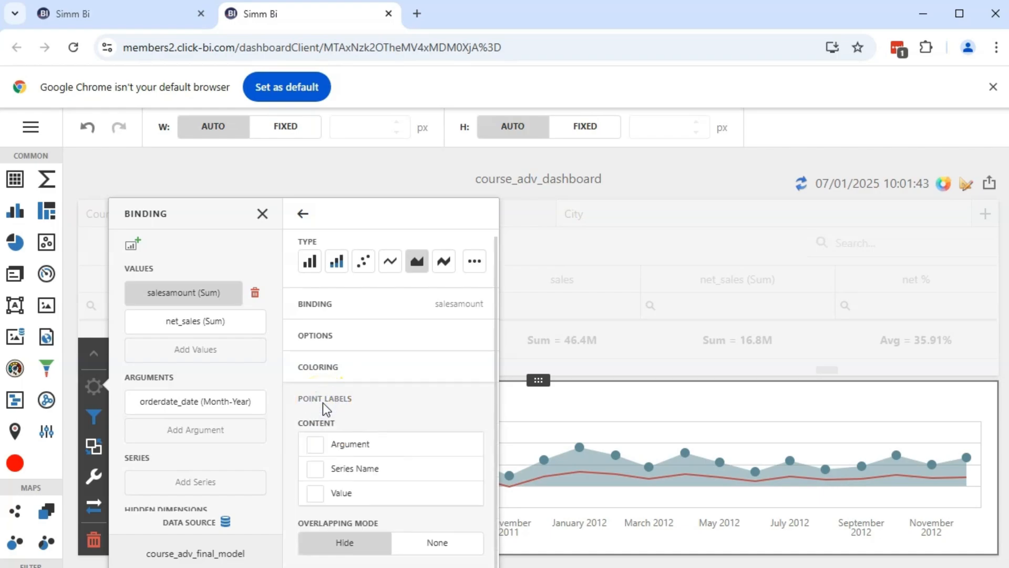
click(320, 496)
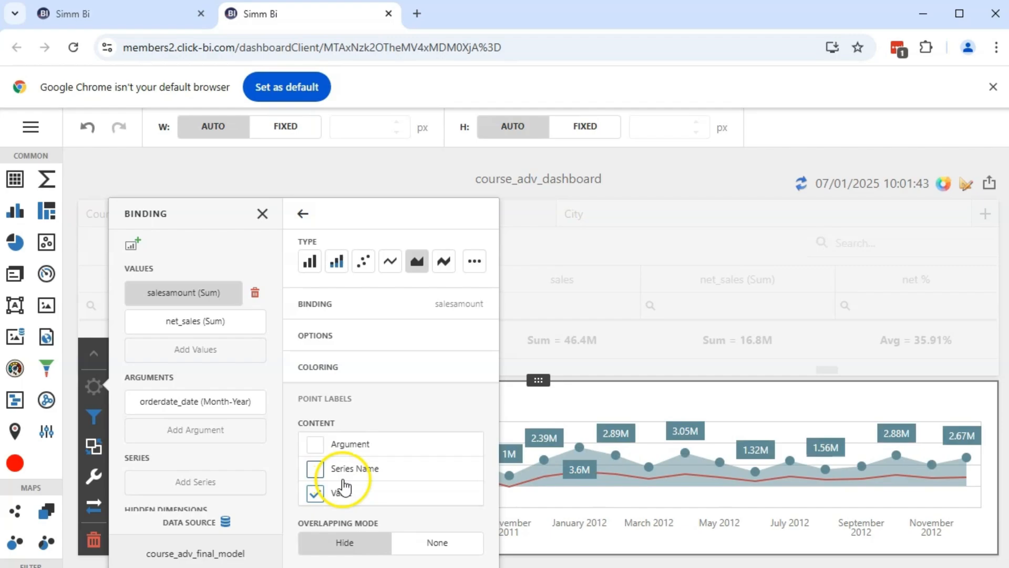
click(590, 493)
mouse_move(455, 463)
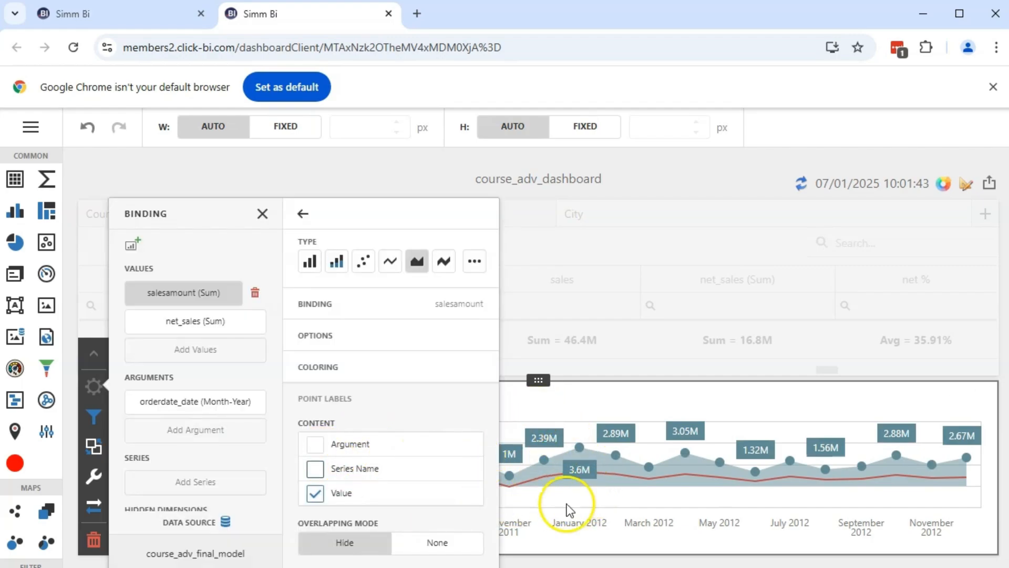
Step: Show the Value as point labels on the net_sales series and turn on its point markers
click(200, 331)
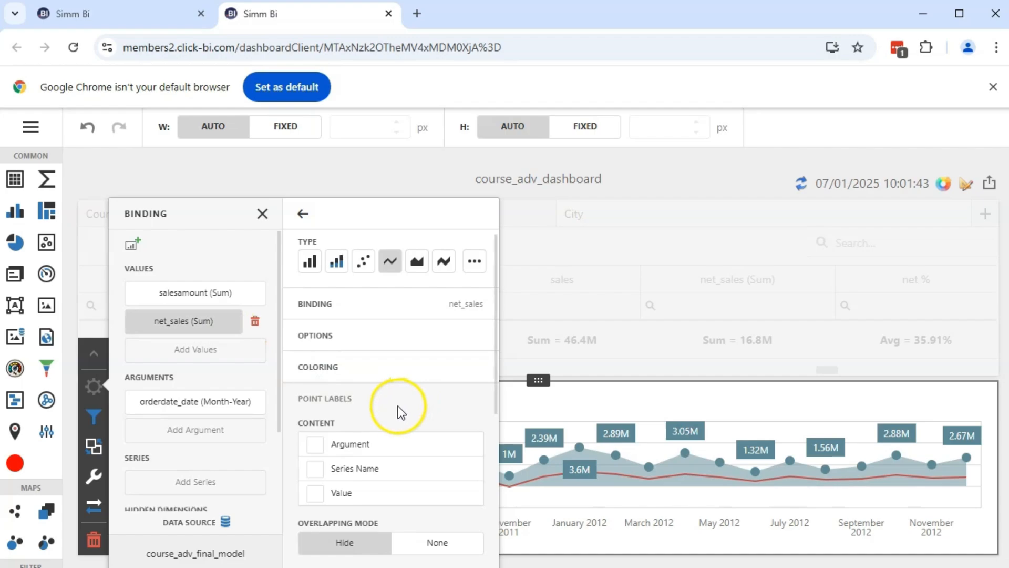
click(327, 496)
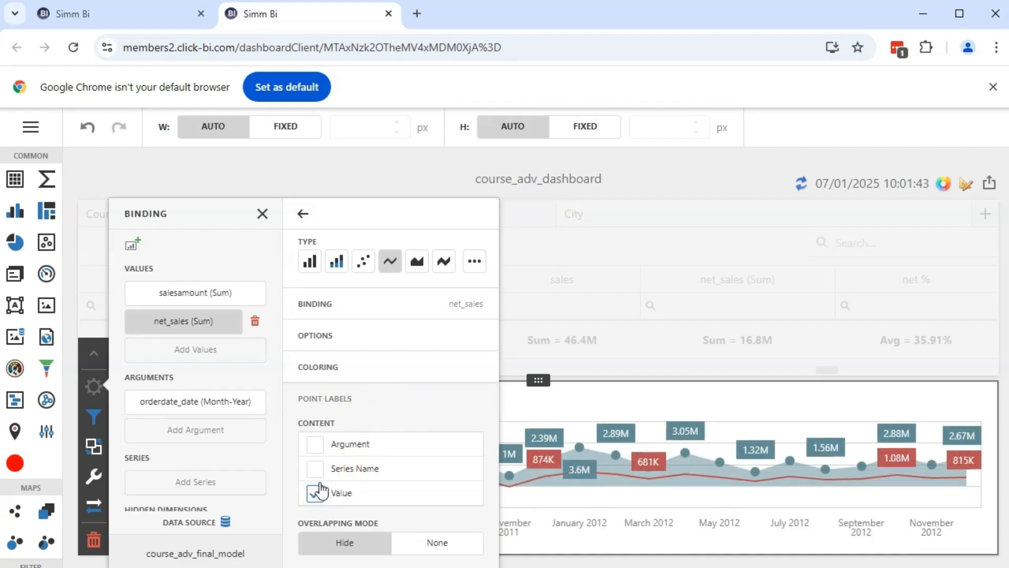
click(339, 338)
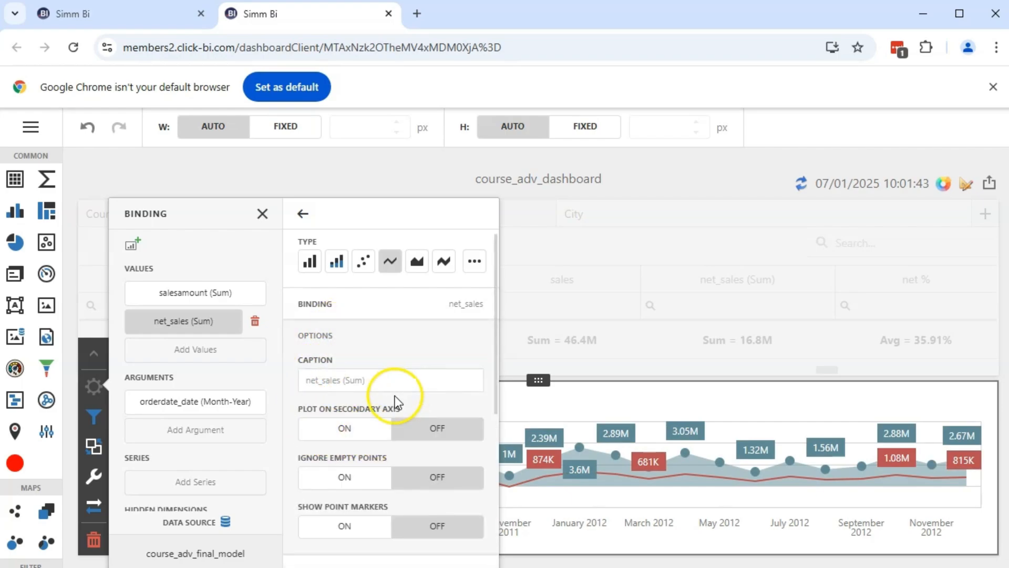
click(352, 531)
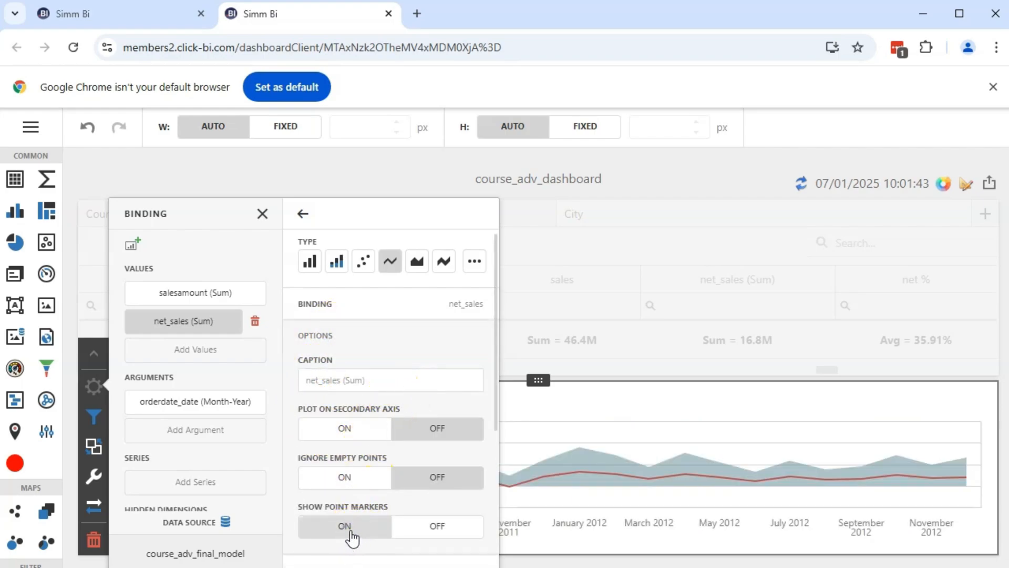
key(Escape)
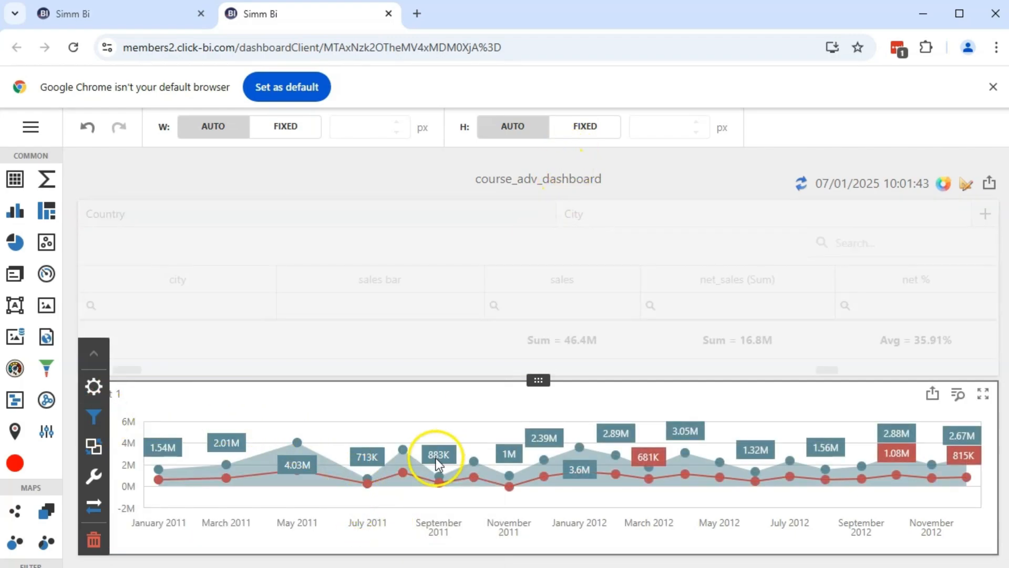
Step: Place the chart beside the city grid, on its right, and widen it to about two thirds of the dashboard width
drag(538, 380, 700, 350)
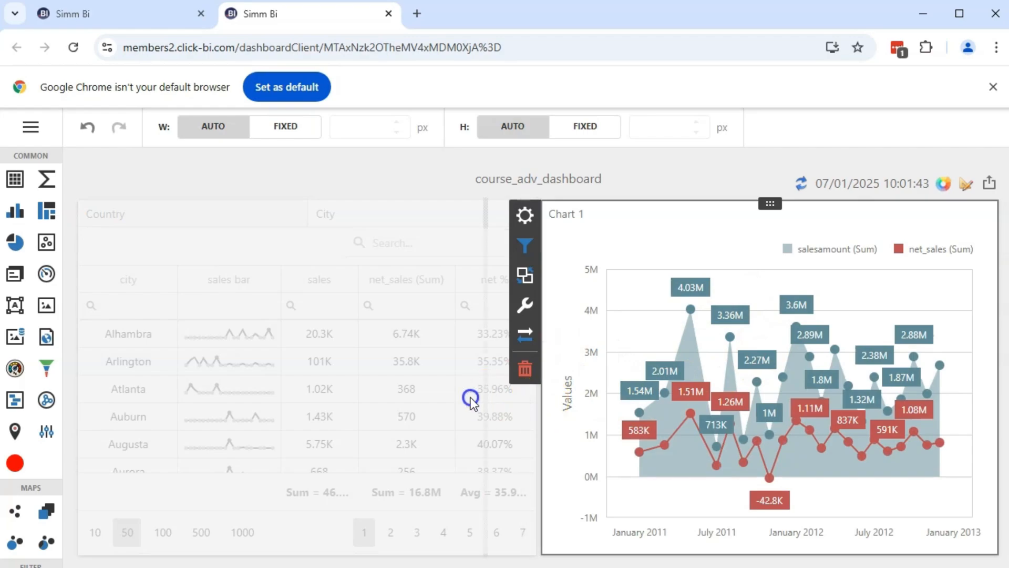
drag(418, 397, 383, 417)
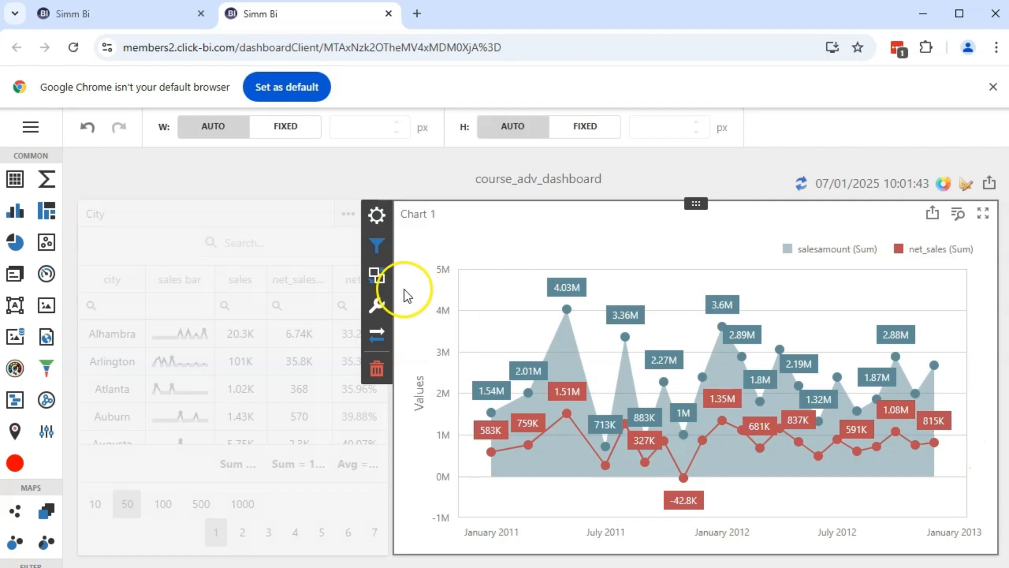
Step: Remove the Value point labels from the net_sales series
click(382, 217)
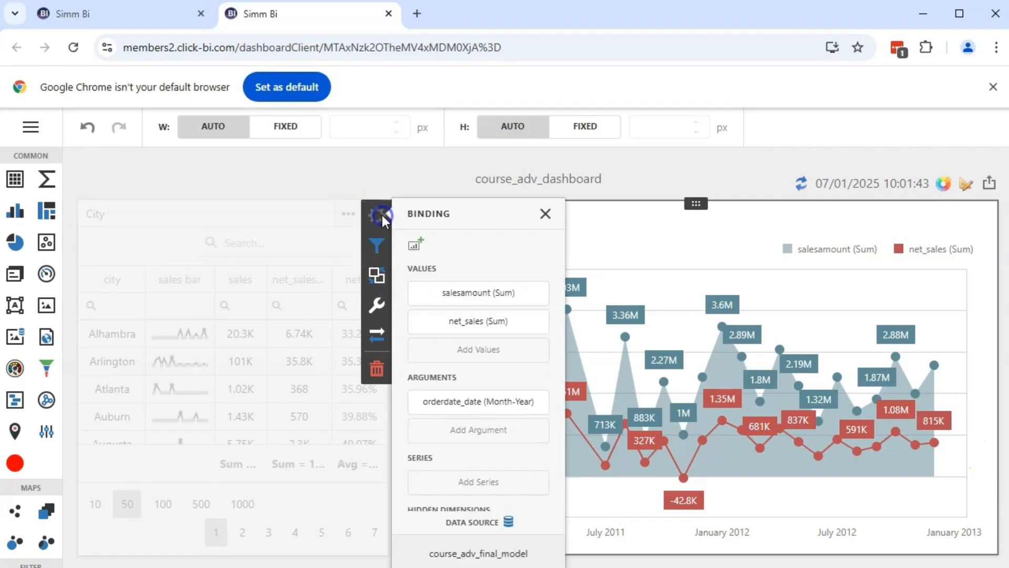
click(482, 325)
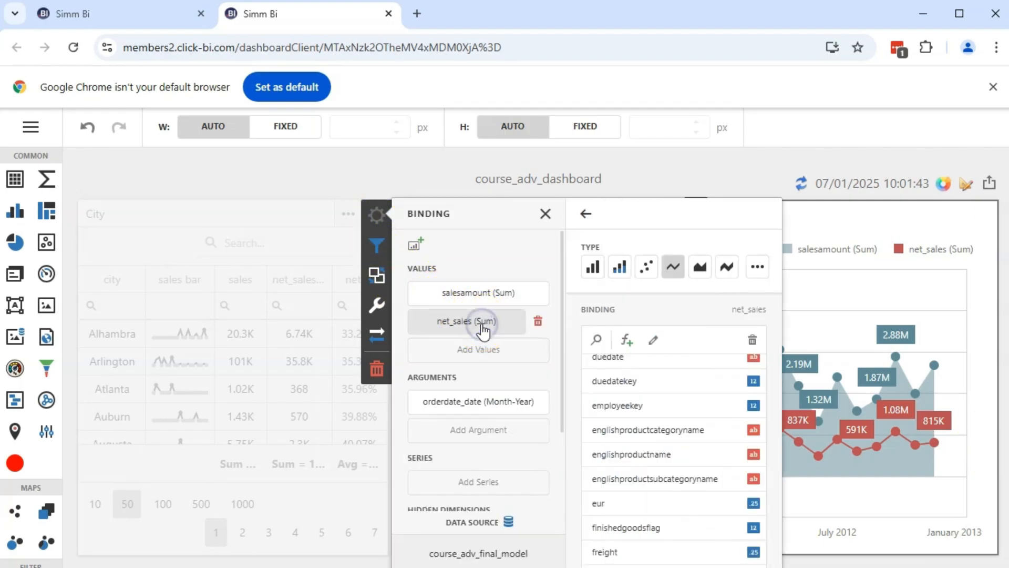
click(615, 302)
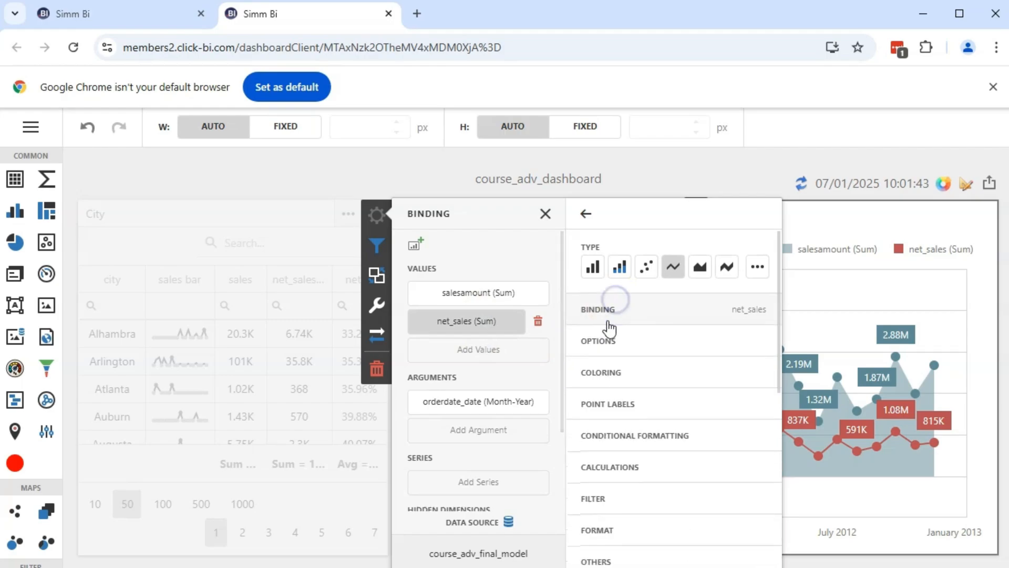
click(641, 408)
click(596, 498)
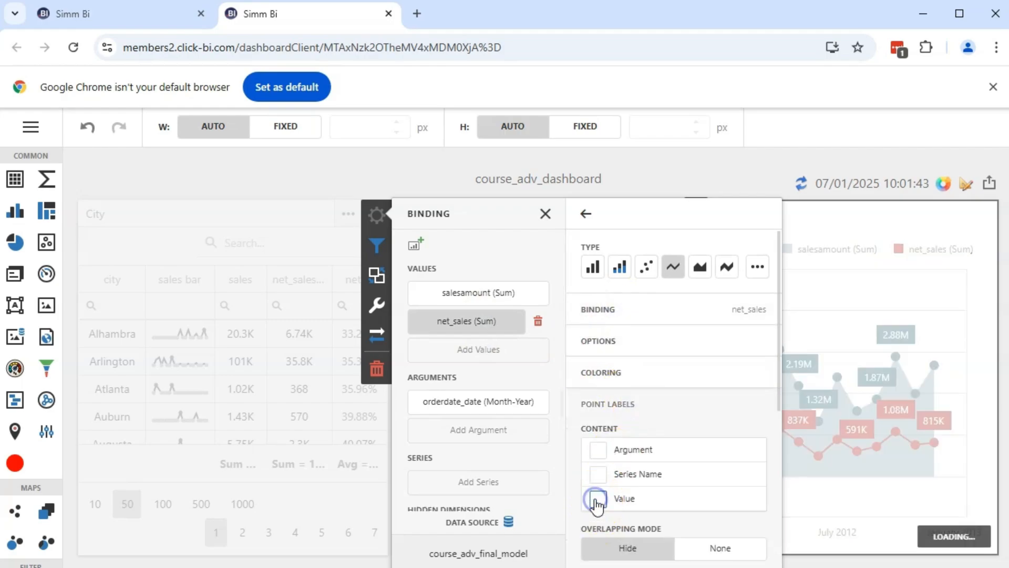
click(522, 288)
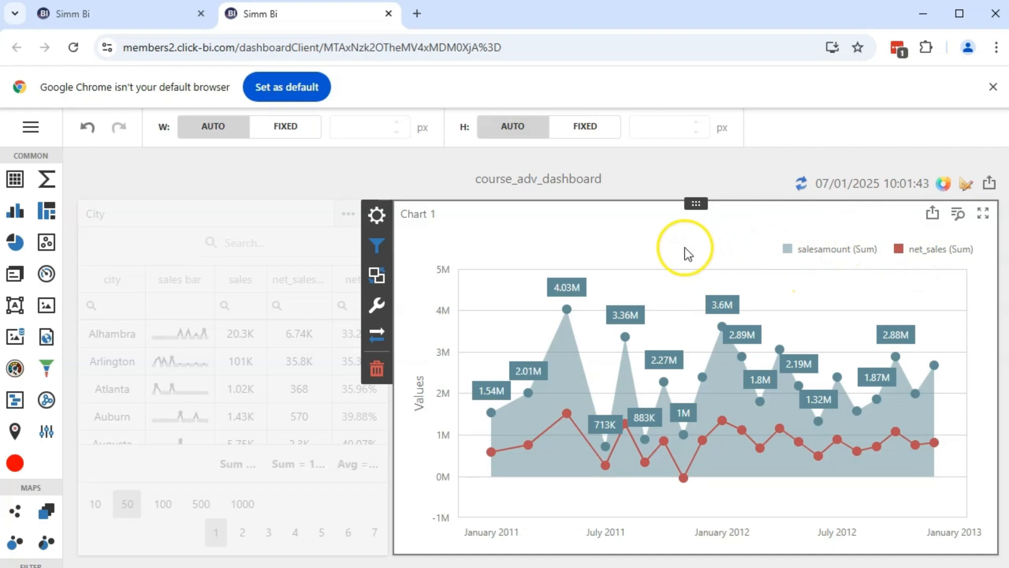
Step: Turn off the caption of the area-and-line chart
click(387, 219)
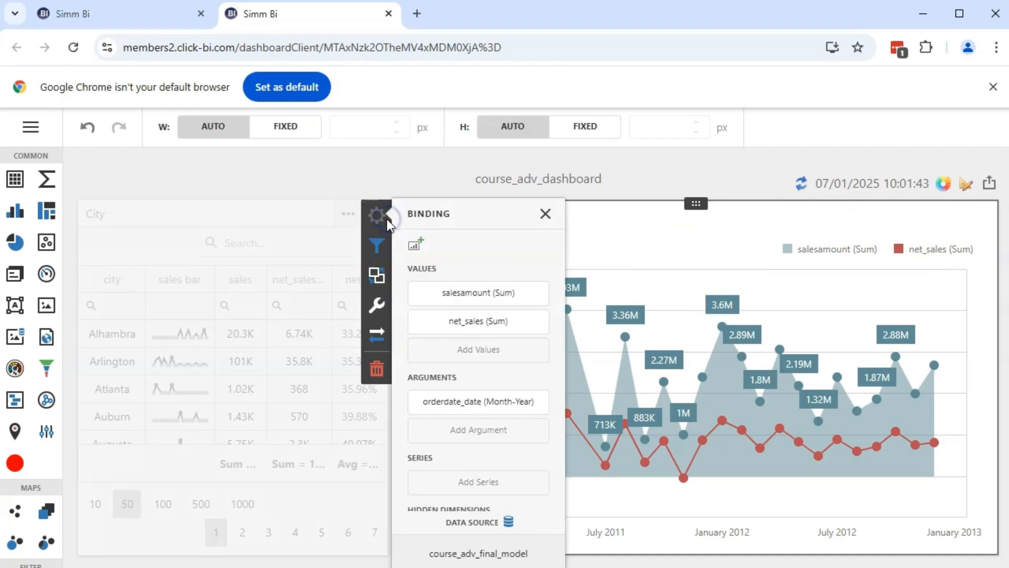
click(377, 309)
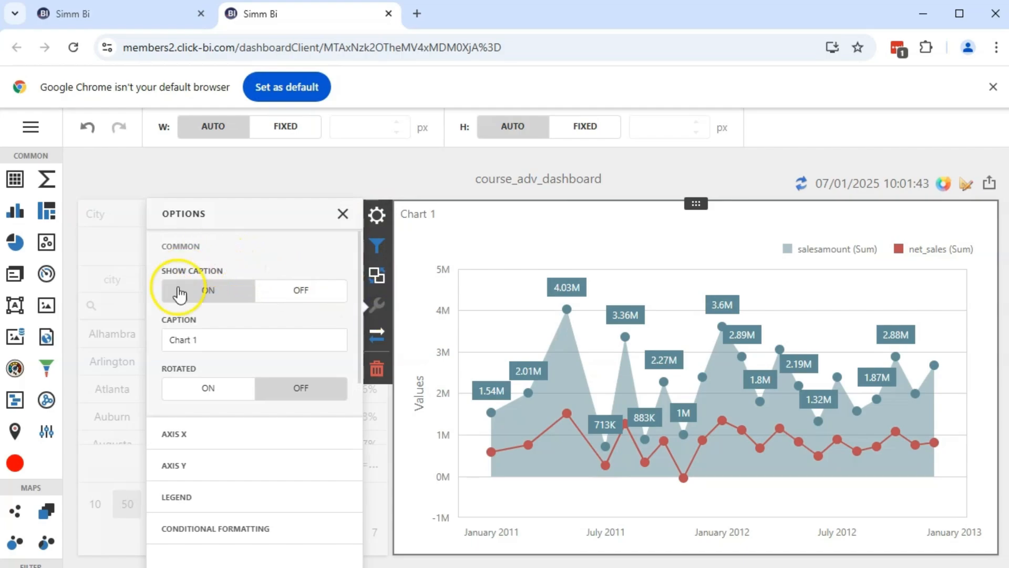
click(303, 289)
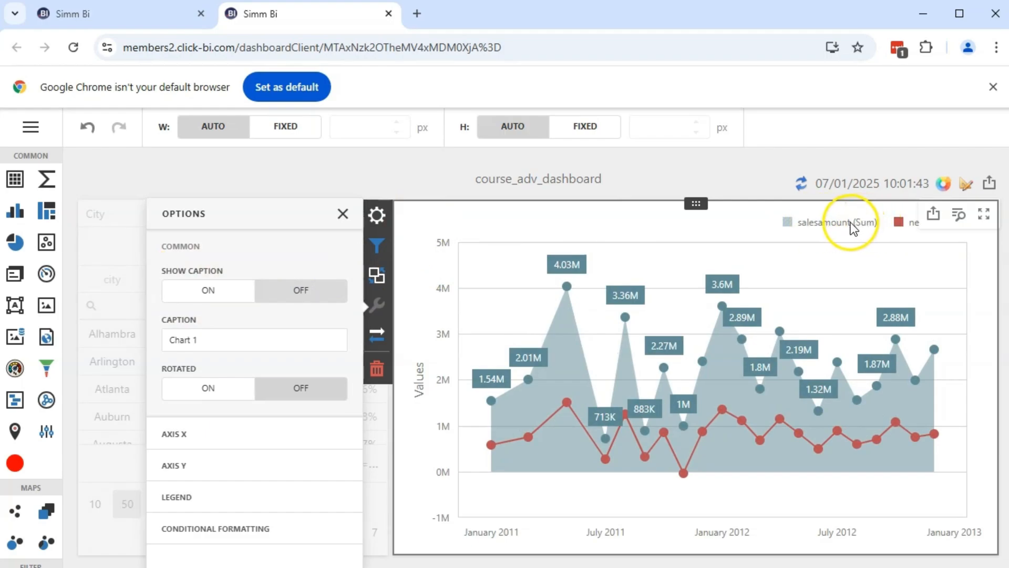
Step: Hide the legend of the area-and-line chart
click(195, 496)
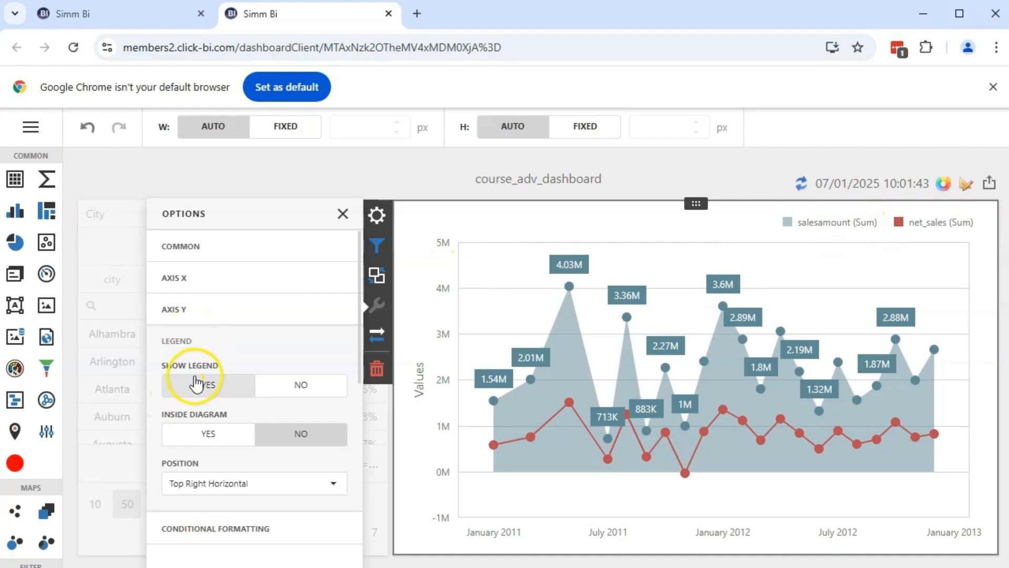
click(312, 386)
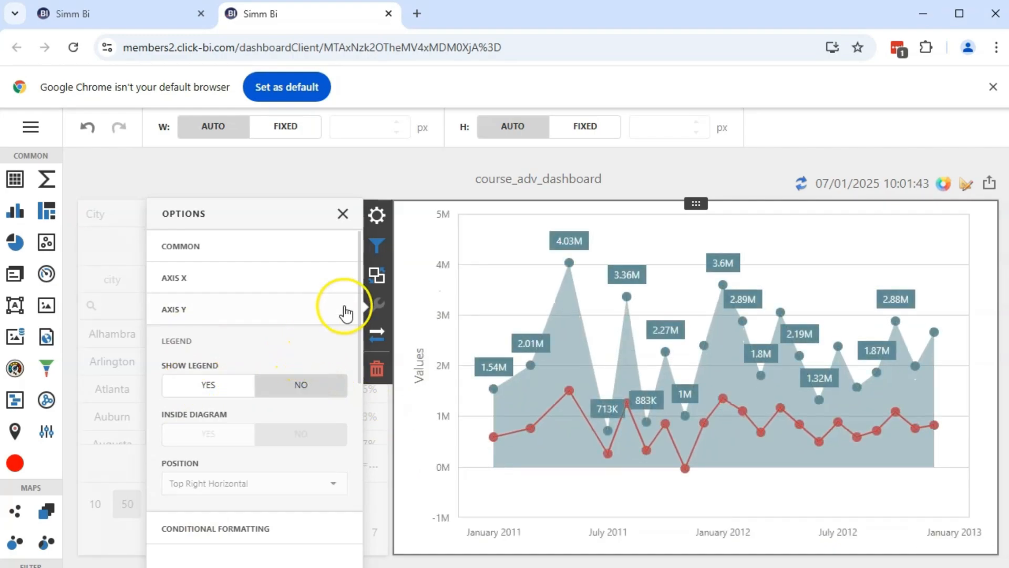
mouse_move(944, 231)
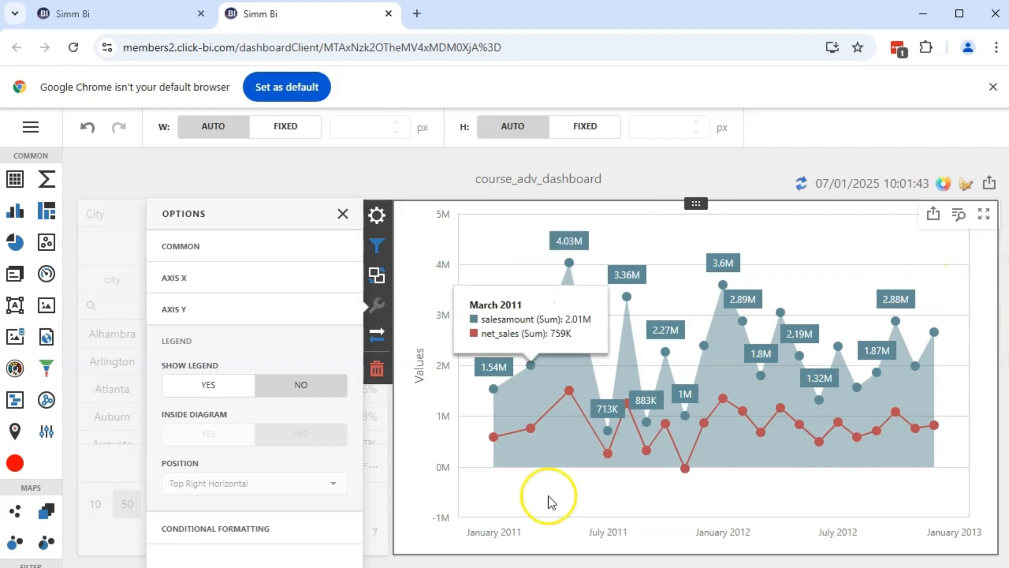
mouse_move(497, 481)
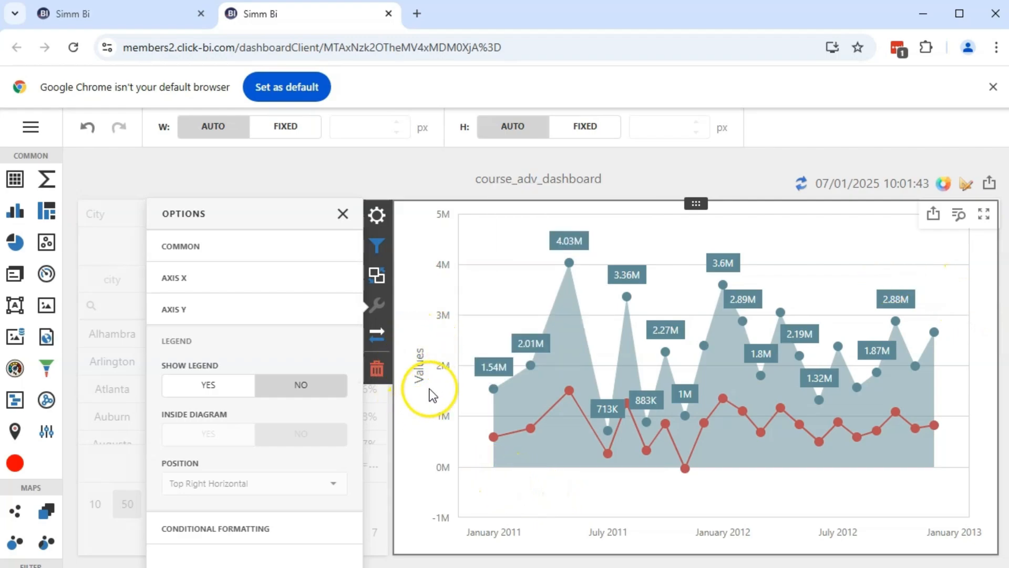
Step: Turn off the Y axis title of the area-and-line chart
click(198, 315)
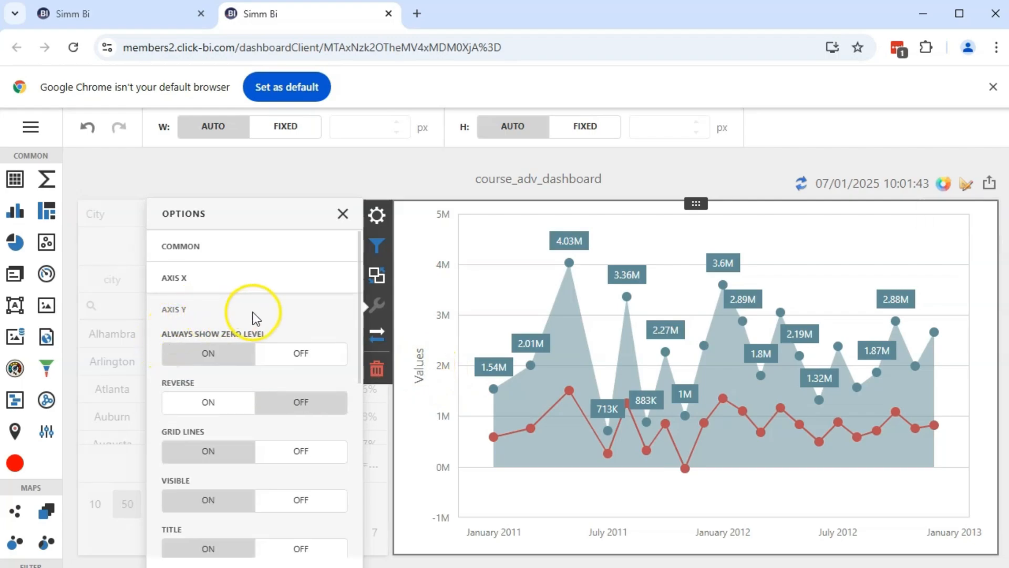
scroll(249, 316, down, 2)
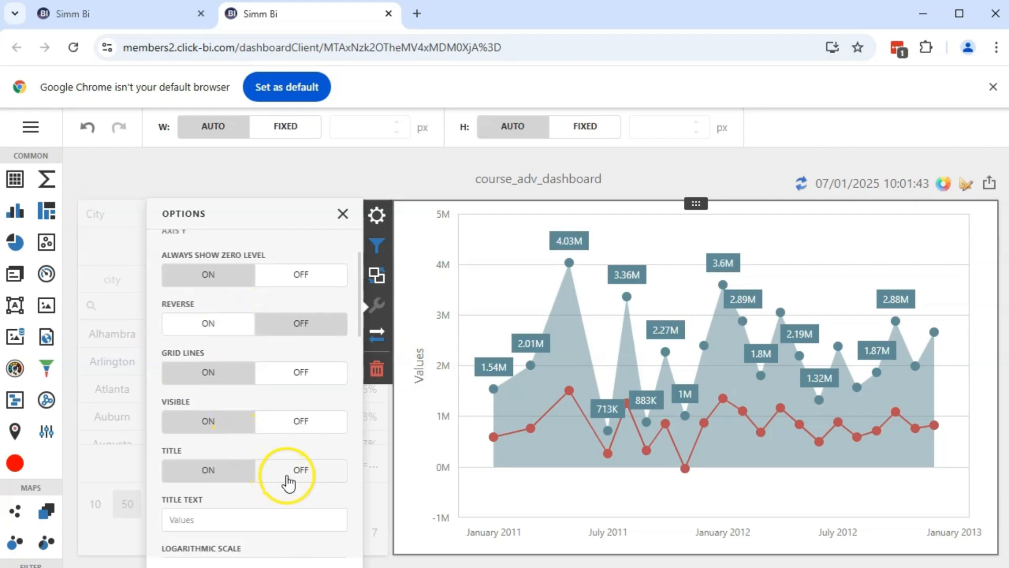
click(292, 473)
click(387, 446)
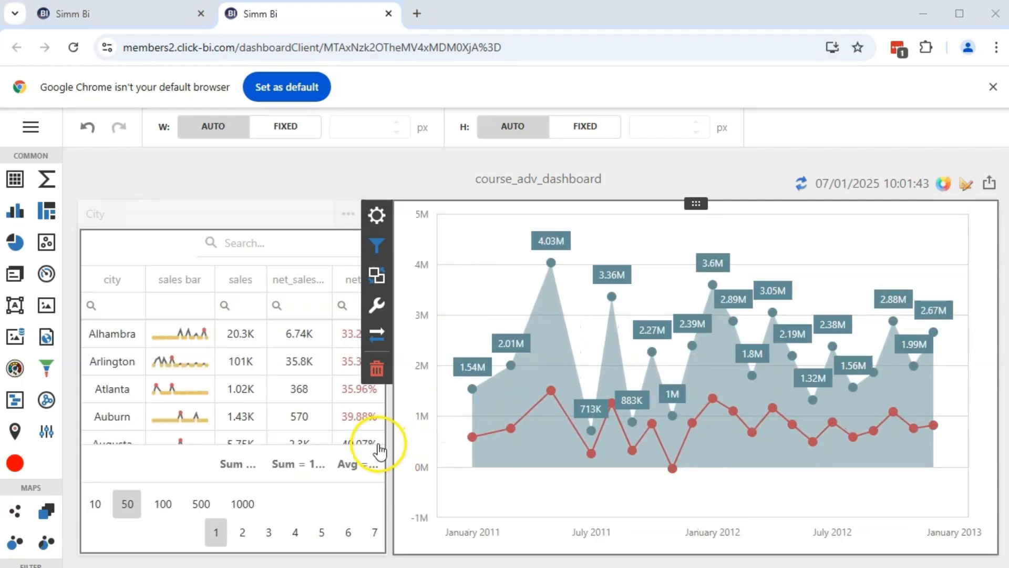
click(415, 465)
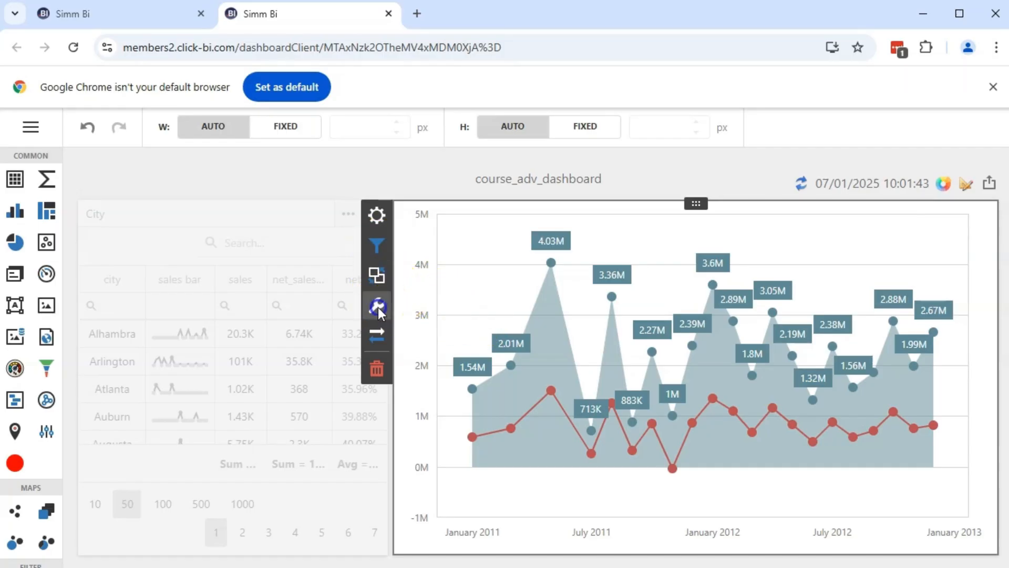
Step: Turn off the grid lines and the visibility of the chart's Y axis
click(377, 308)
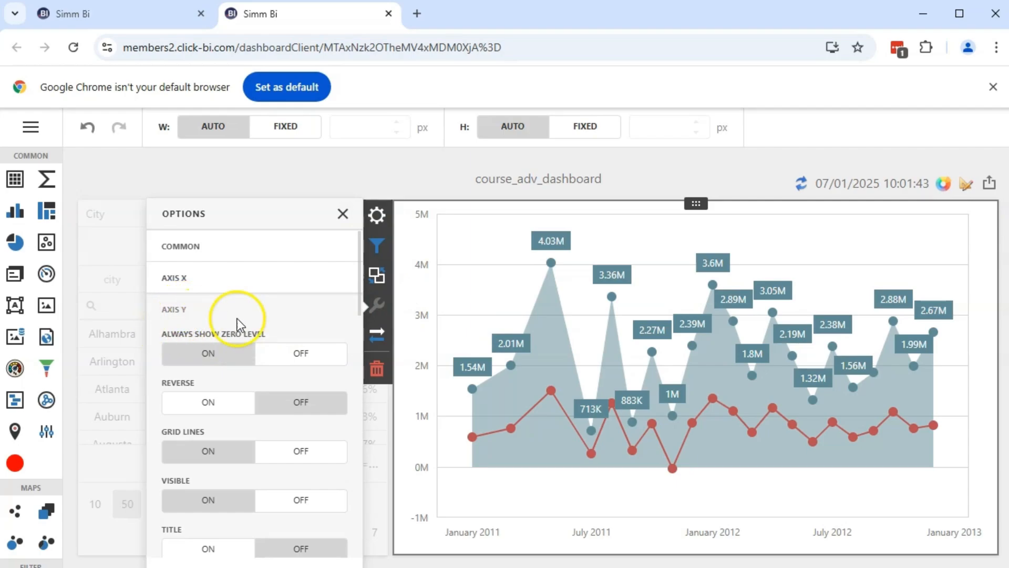
scroll(255, 319, down, 2)
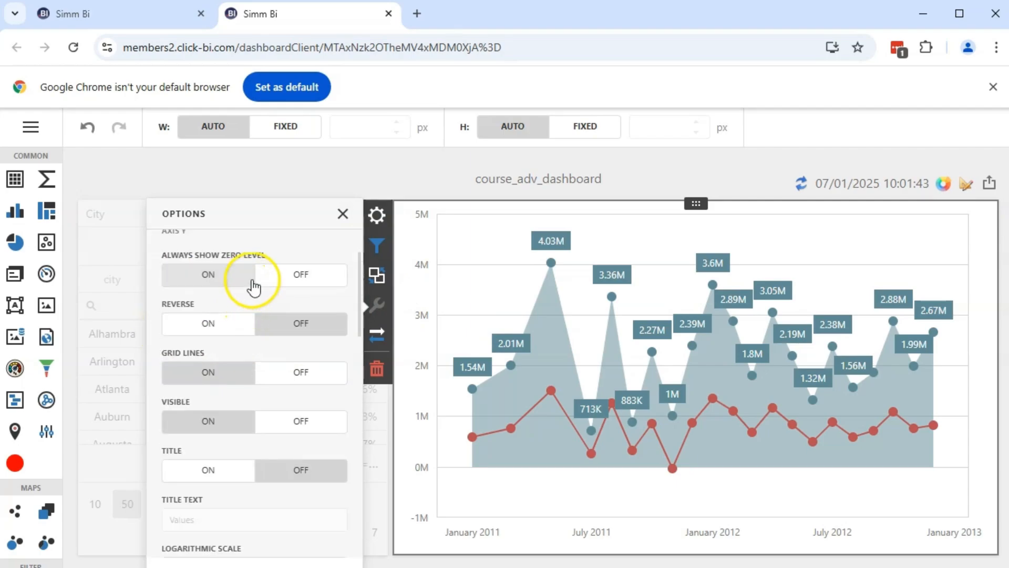
click(300, 376)
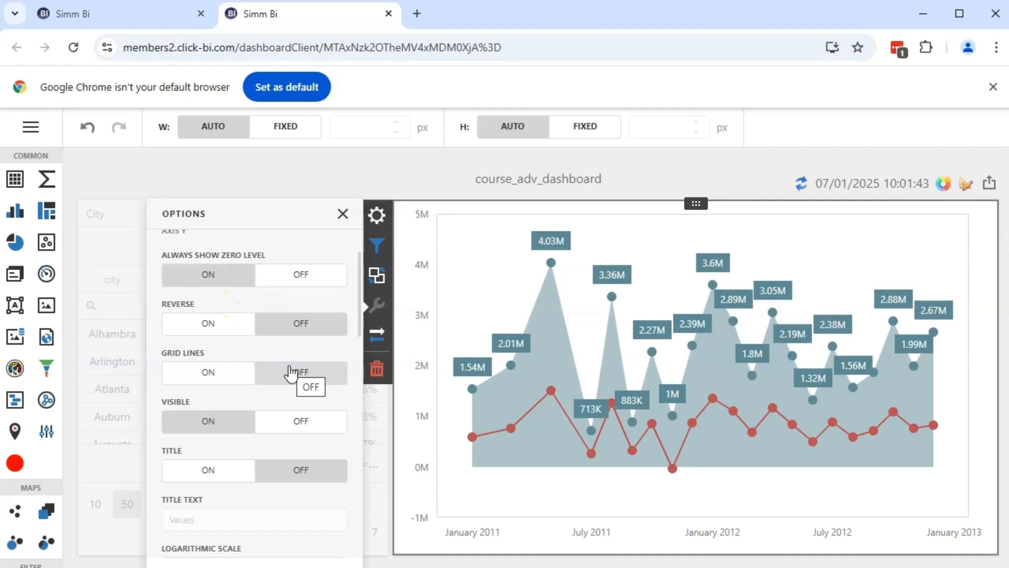
click(287, 420)
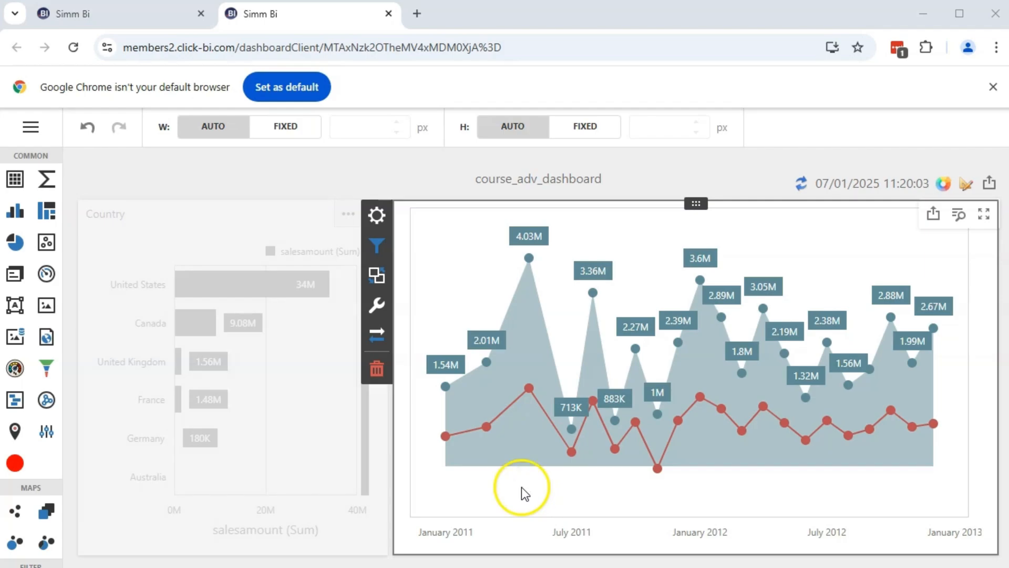
Step: Add a conditional format rule to the net_sales series that colors points with values greater than 0 red
mouse_move(523, 415)
mouse_move(655, 465)
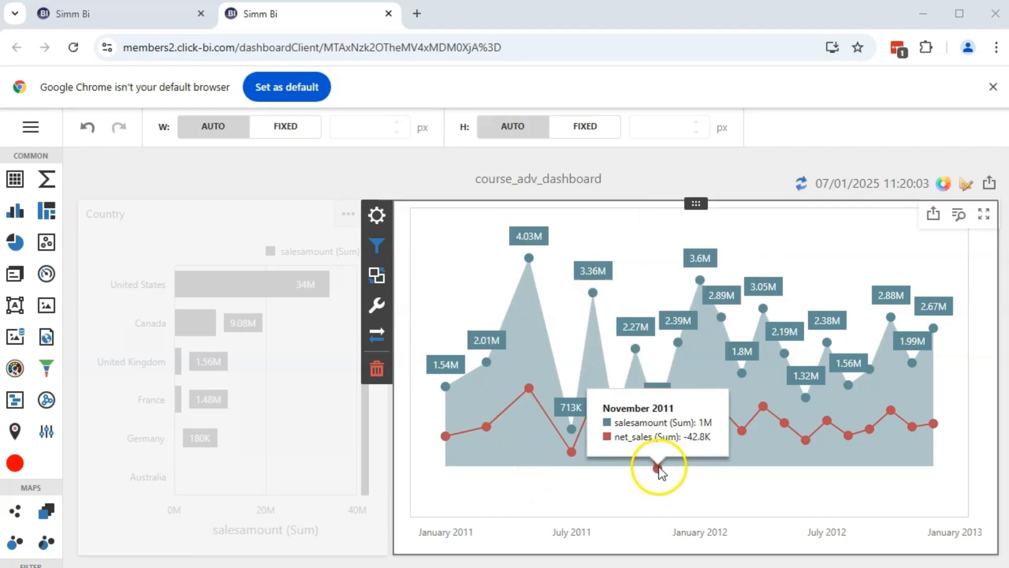
mouse_move(939, 443)
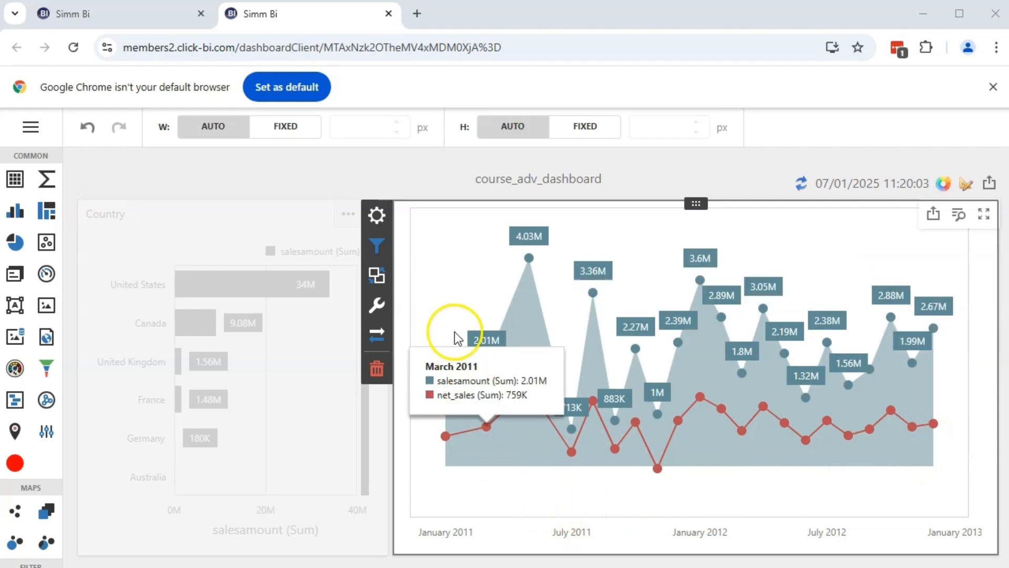
click(379, 215)
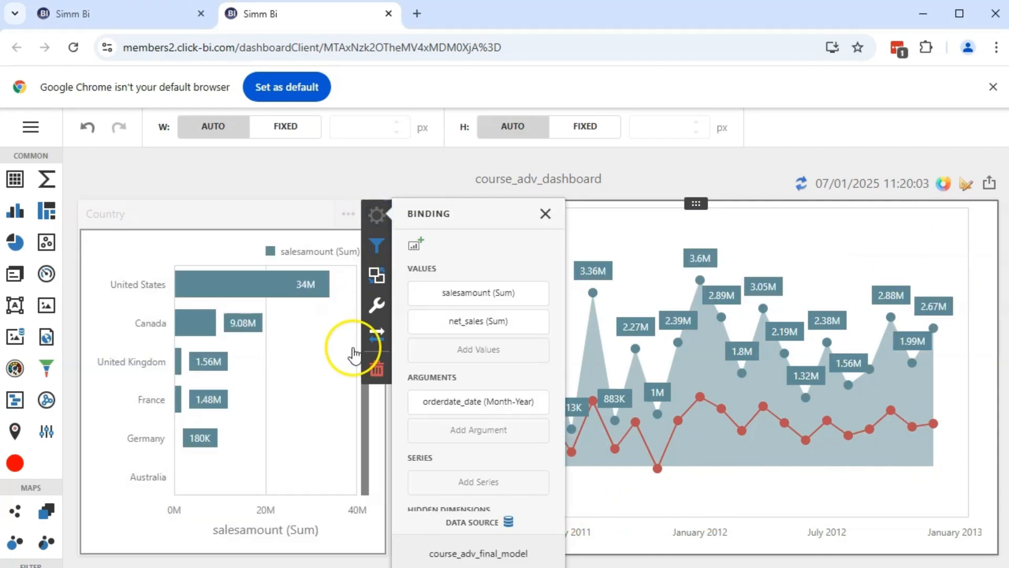
click(463, 322)
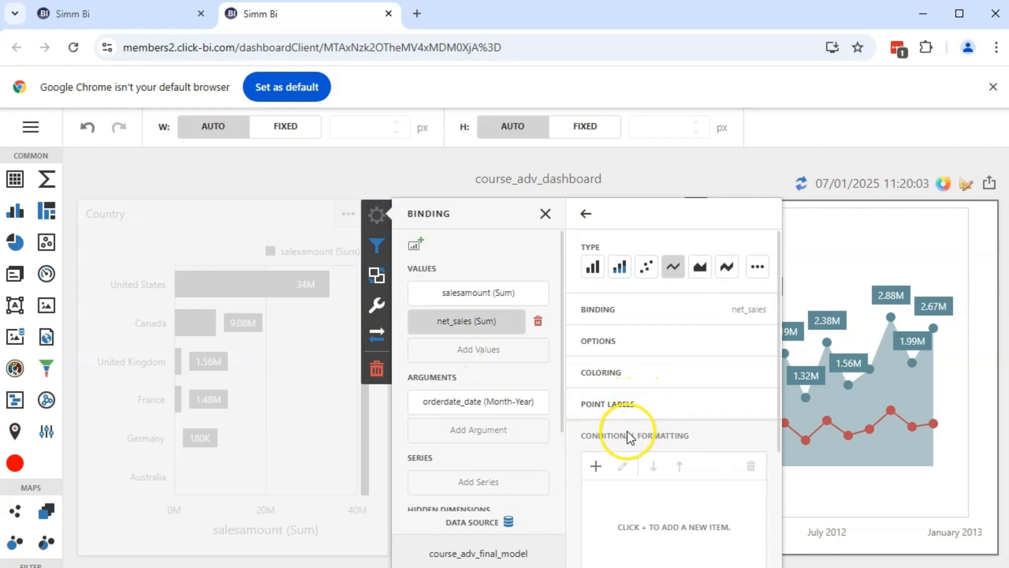
click(597, 463)
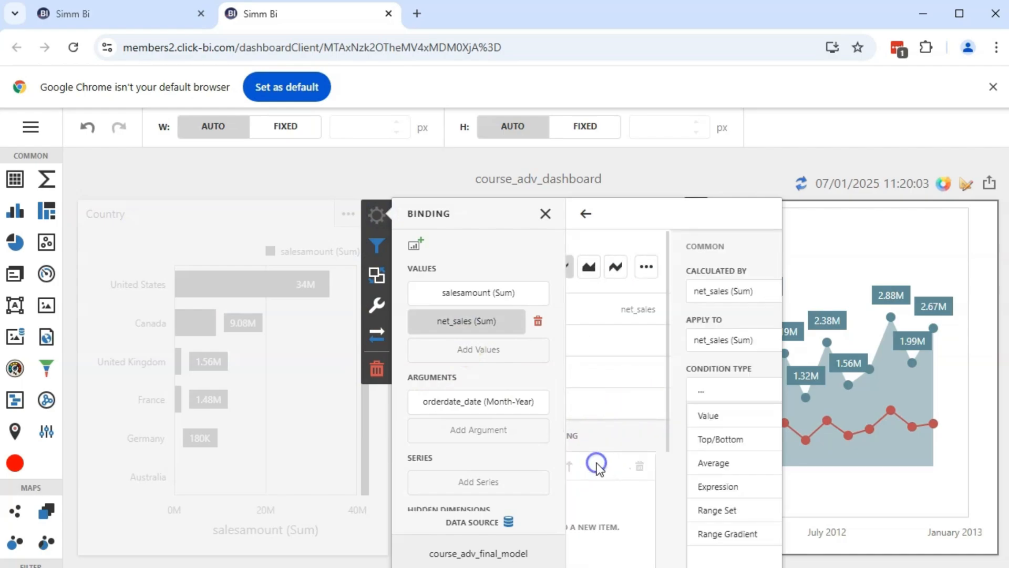
click(597, 416)
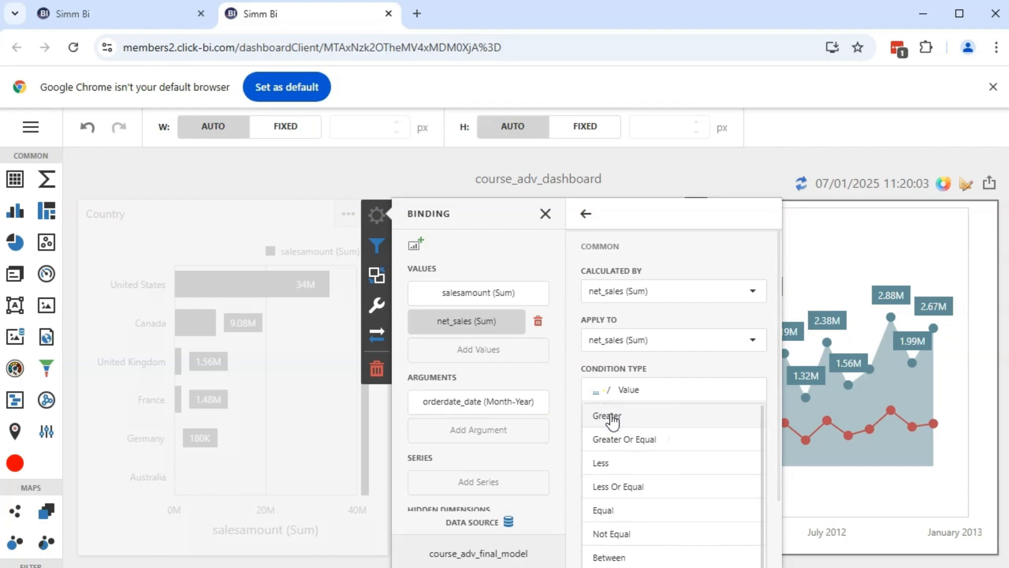
click(610, 416)
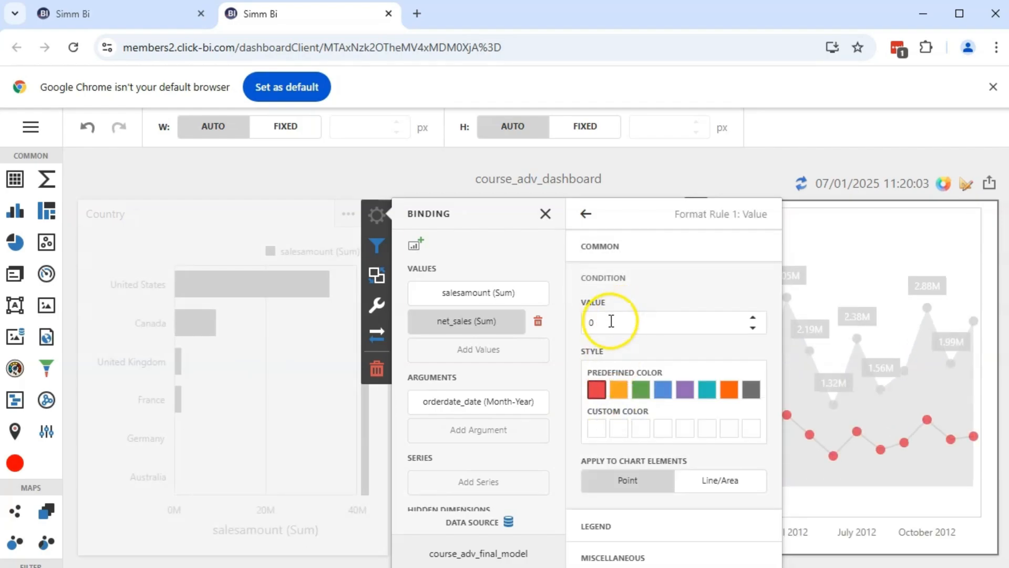
click(790, 420)
mouse_move(693, 386)
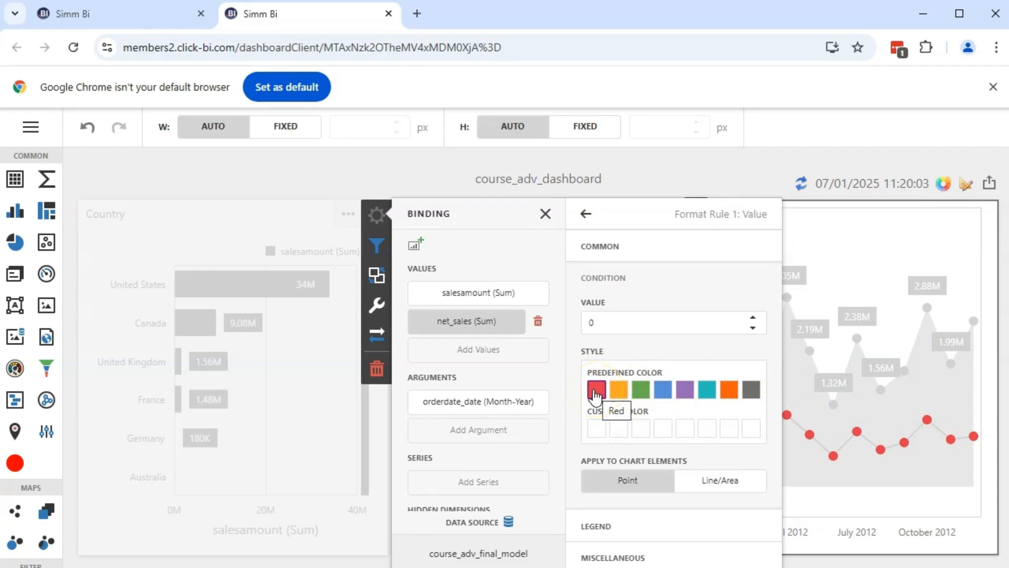
click(585, 214)
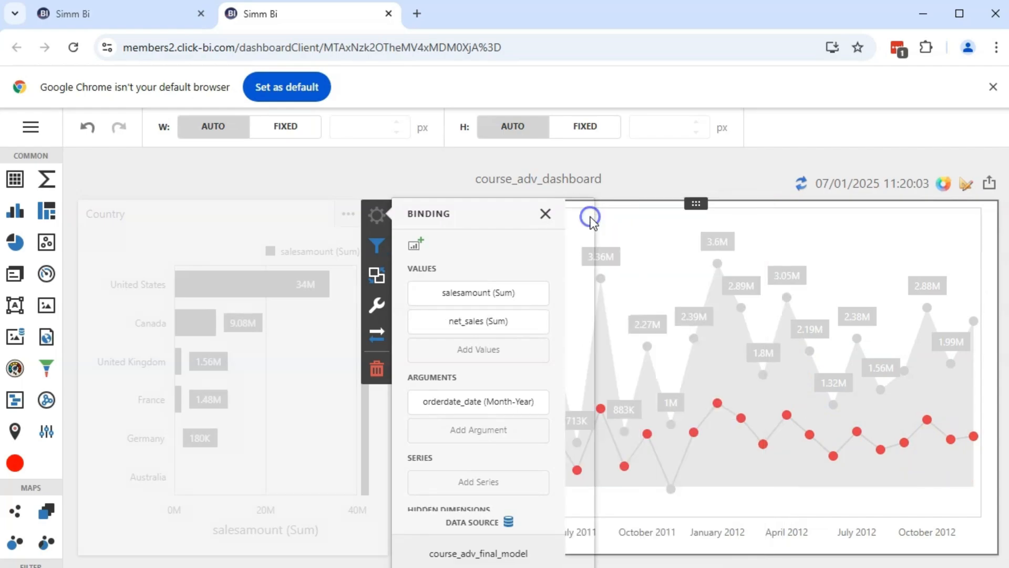
click(546, 214)
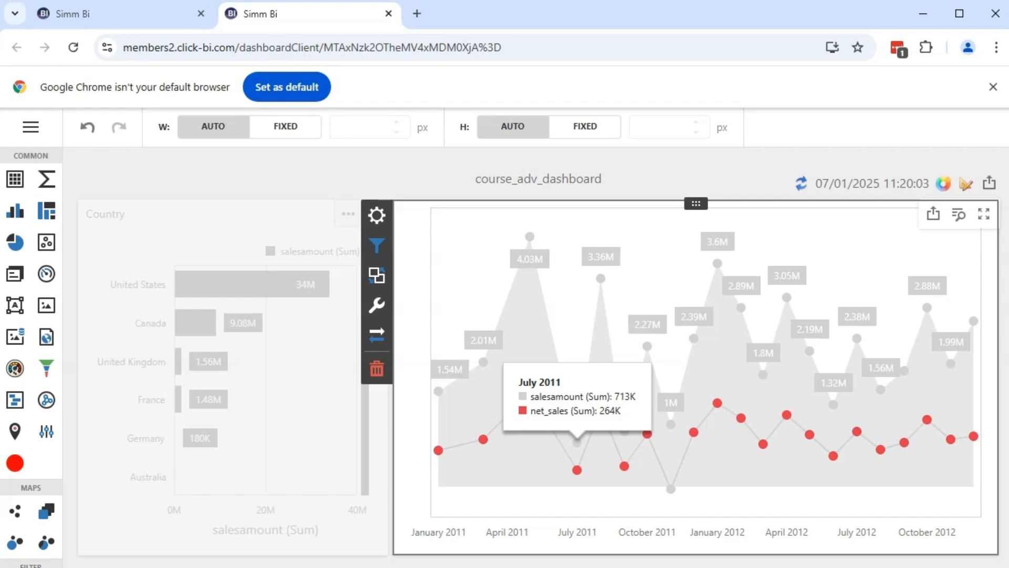
Step: Add a conditional format rule to the salesamount series that colors points with values greater than 0 blue
click(377, 246)
click(376, 215)
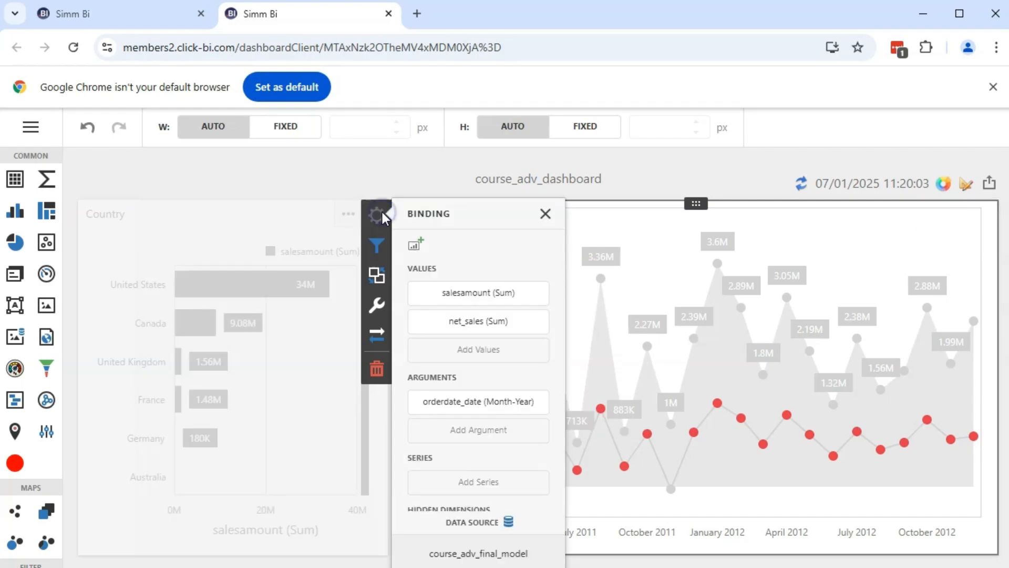
click(494, 292)
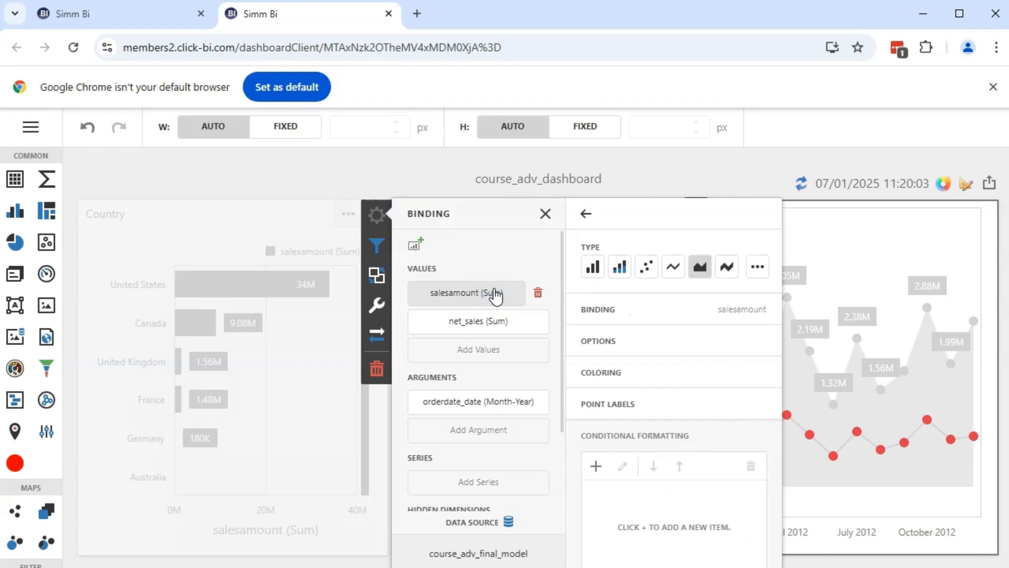
click(602, 466)
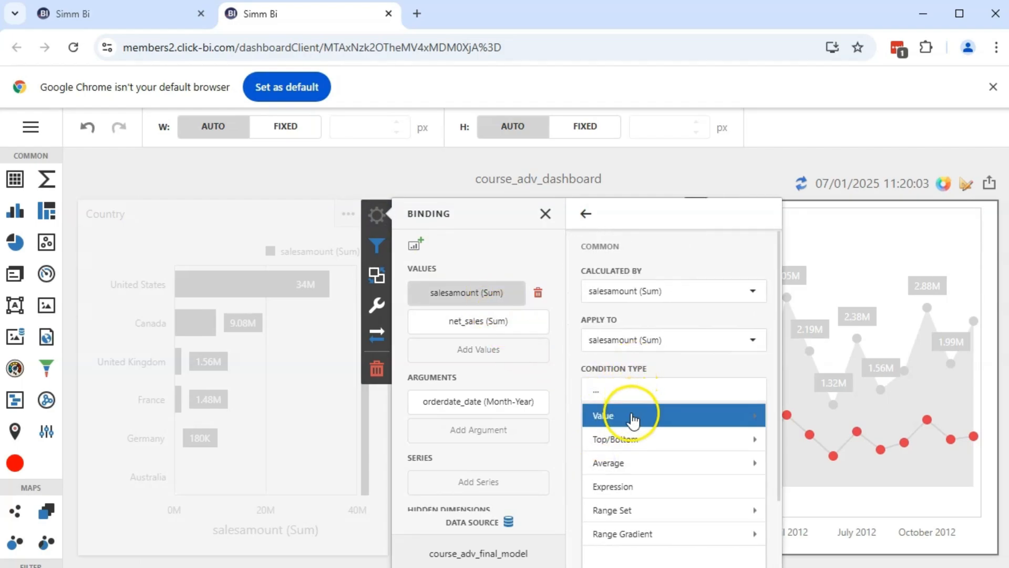
click(633, 419)
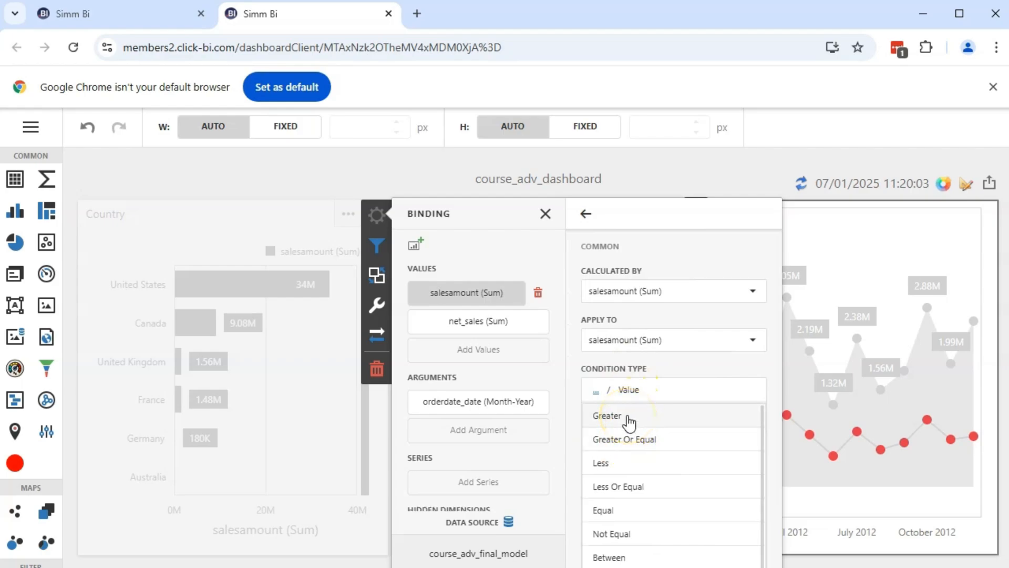
click(627, 418)
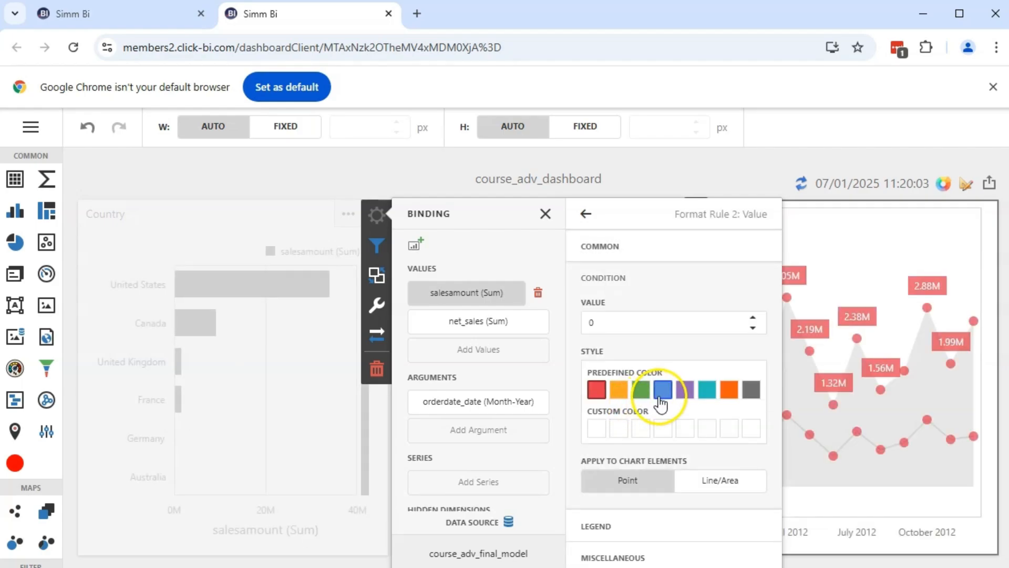
click(663, 394)
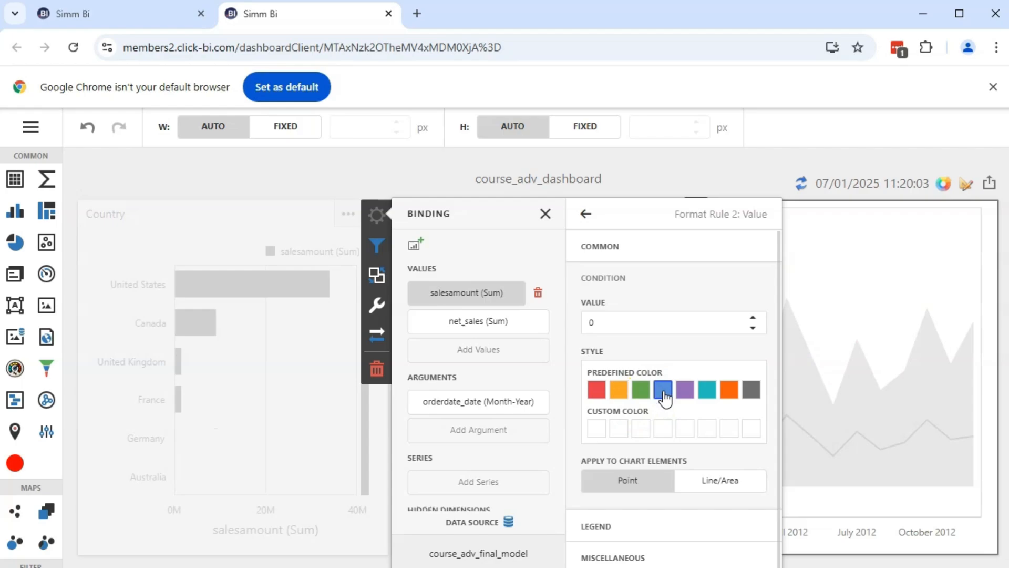
click(546, 213)
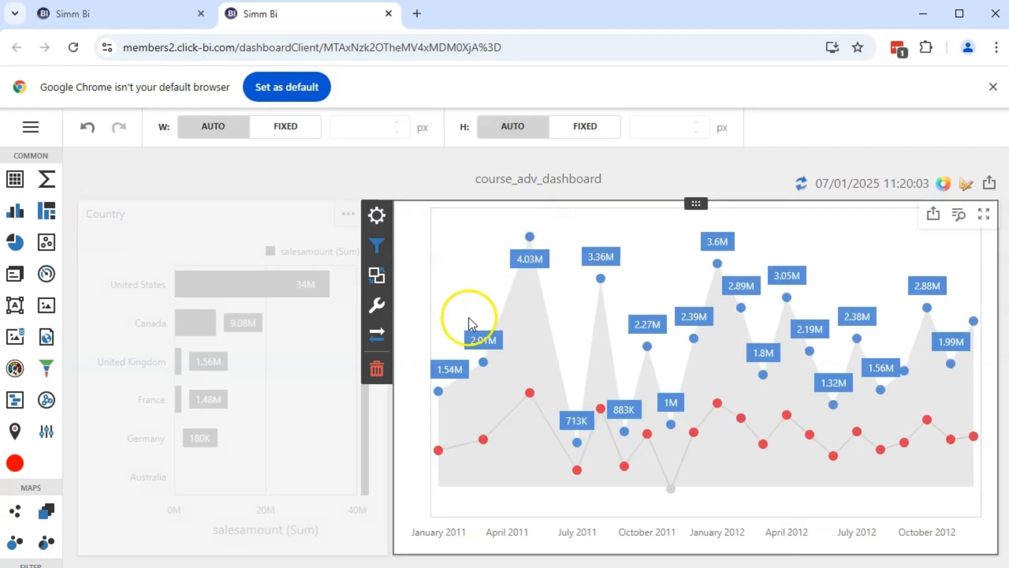
Step: Review the common settings of the chart's salesamount format rule and delete that rule
click(445, 180)
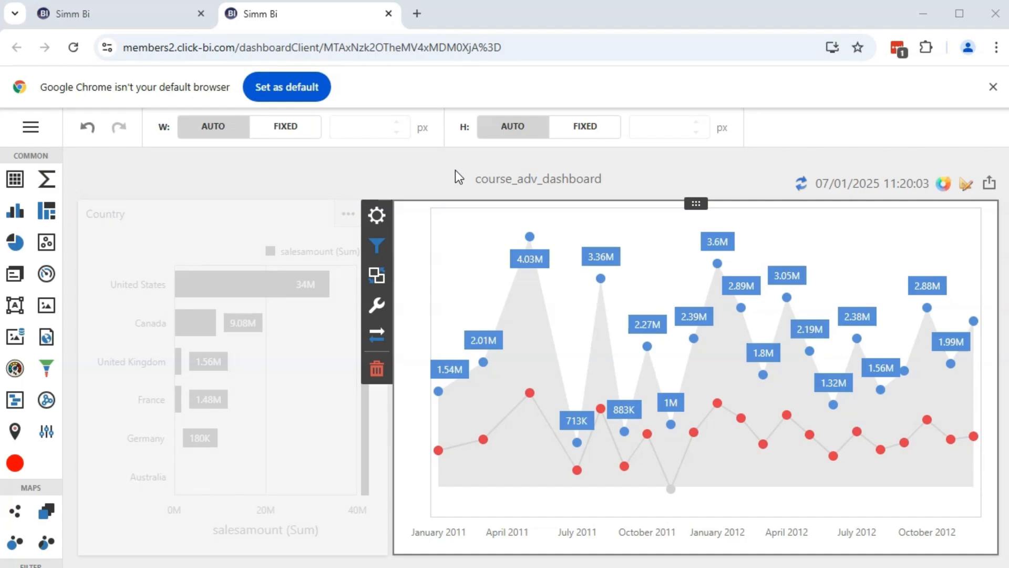
click(468, 344)
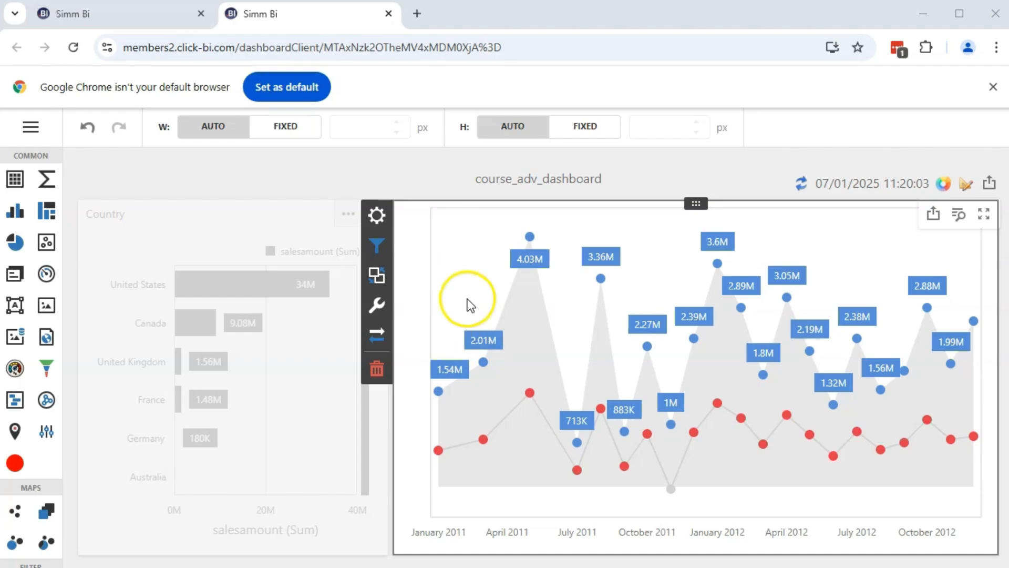
click(383, 307)
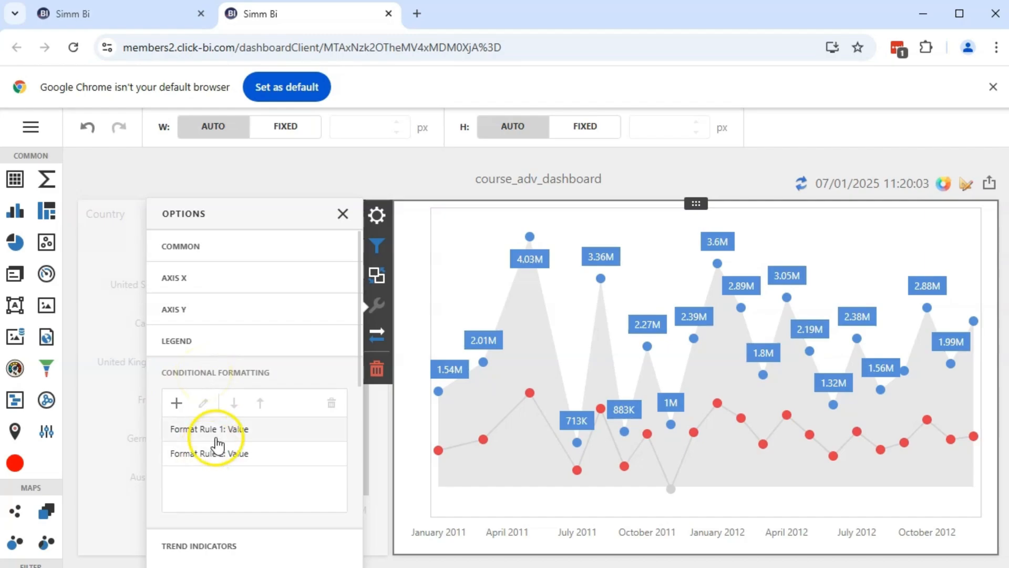
click(215, 460)
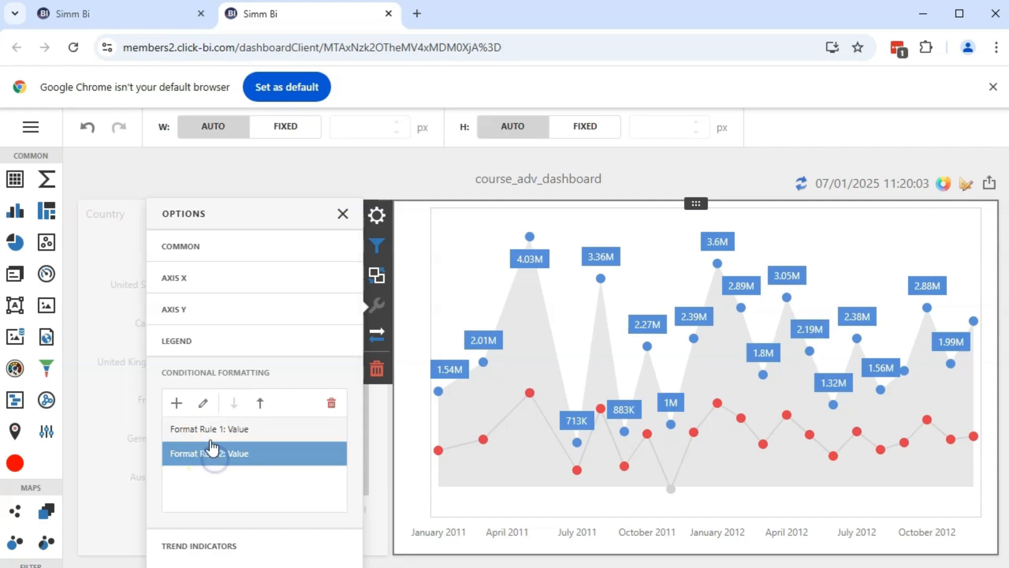
click(203, 403)
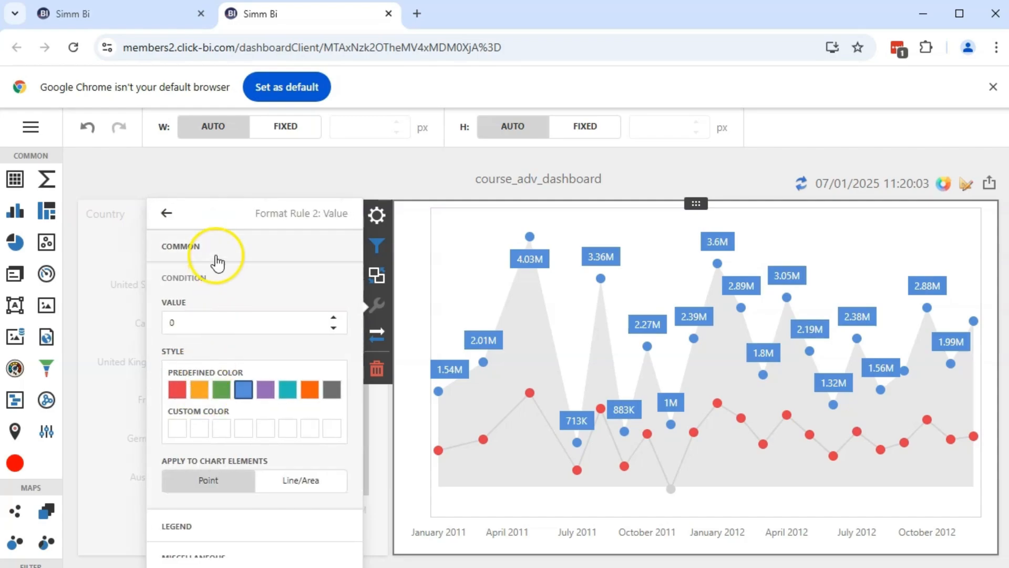
click(197, 250)
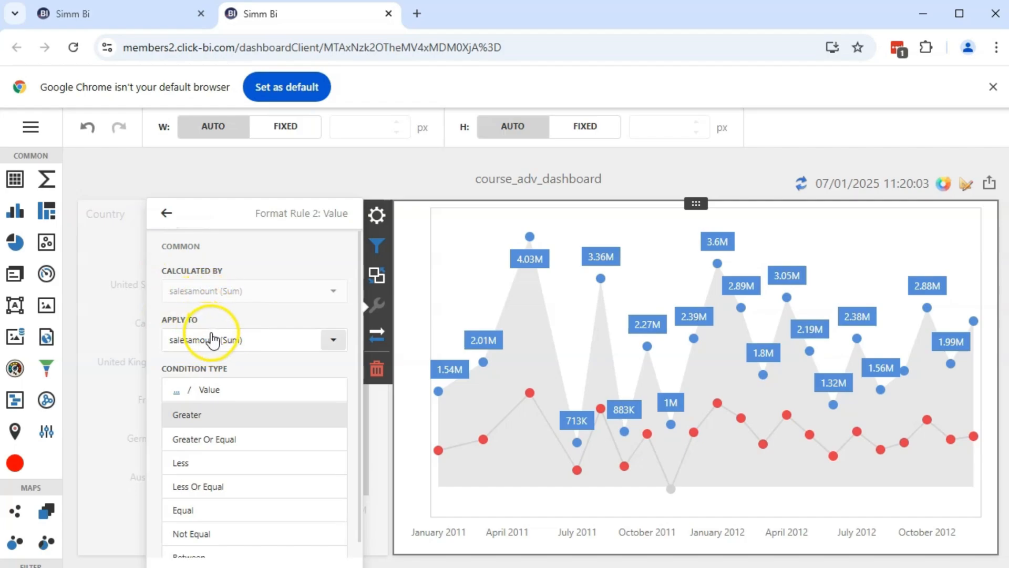
click(165, 211)
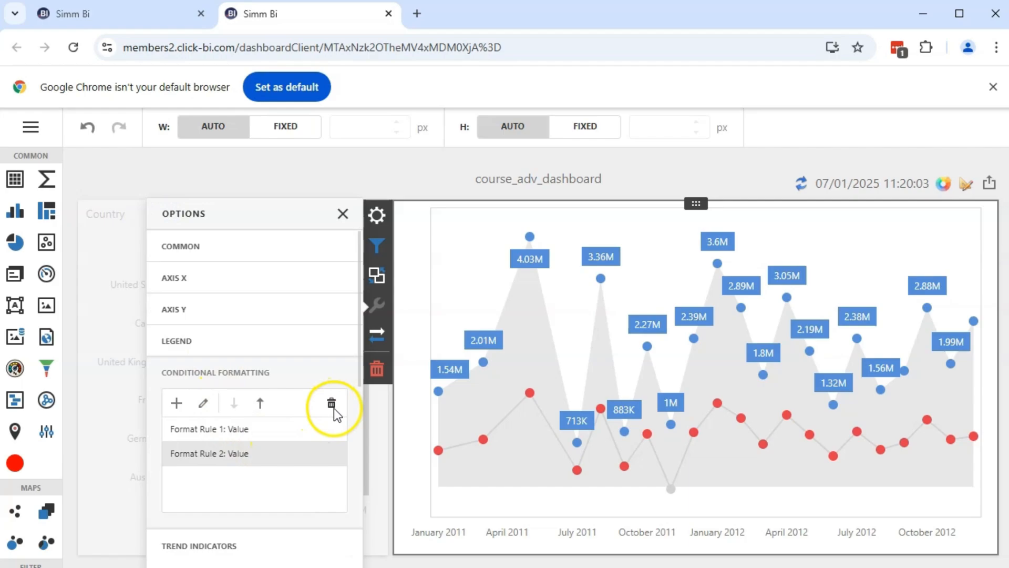
click(332, 404)
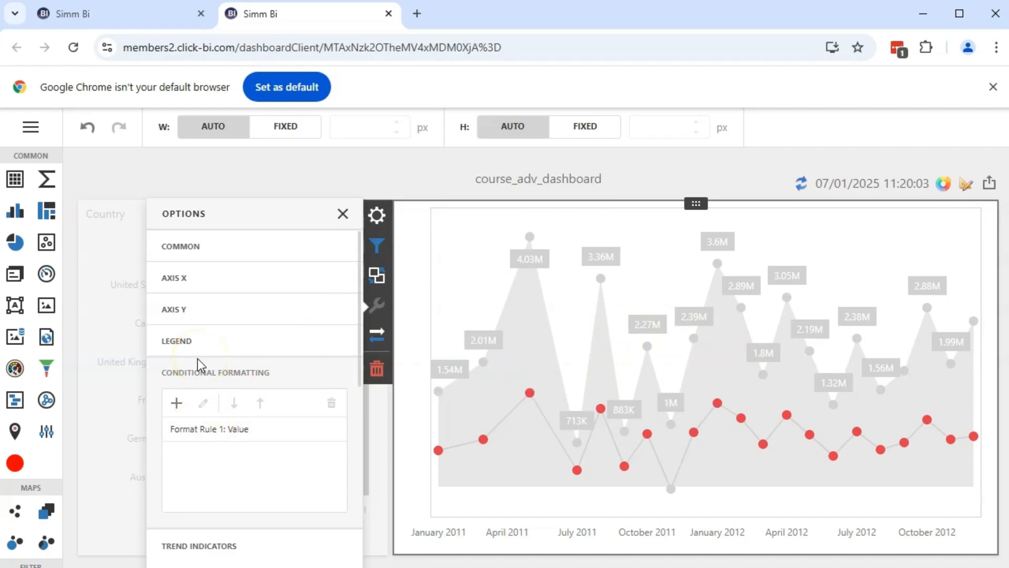
Step: Set the chart's measures coloring to On
click(198, 372)
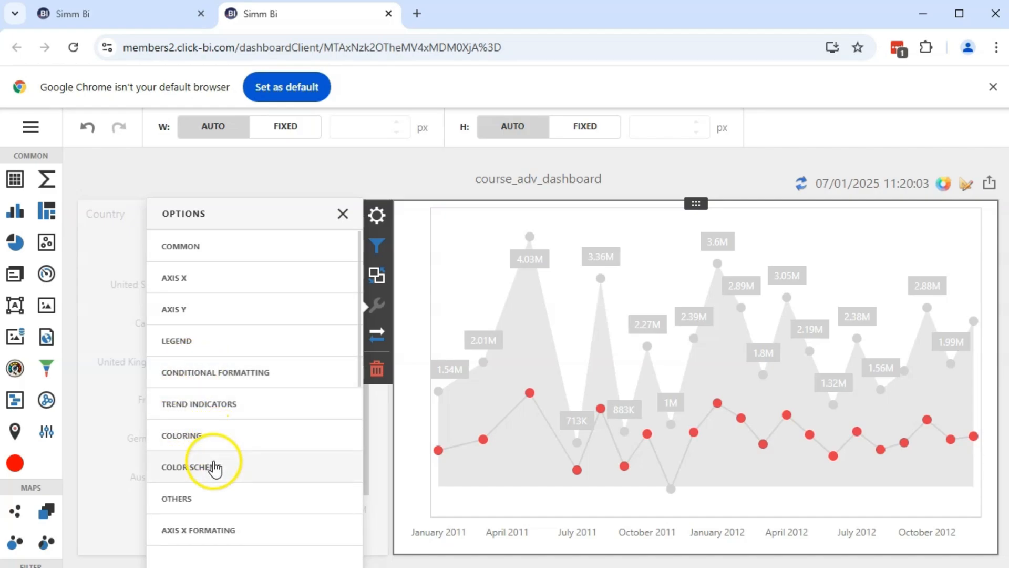
click(216, 438)
scroll(221, 425, down, 3)
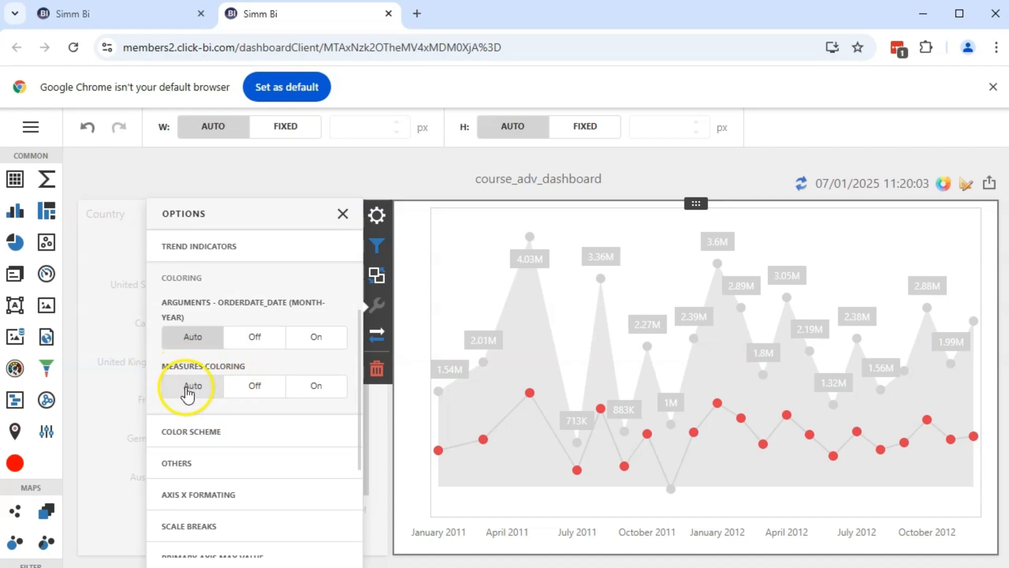
click(330, 396)
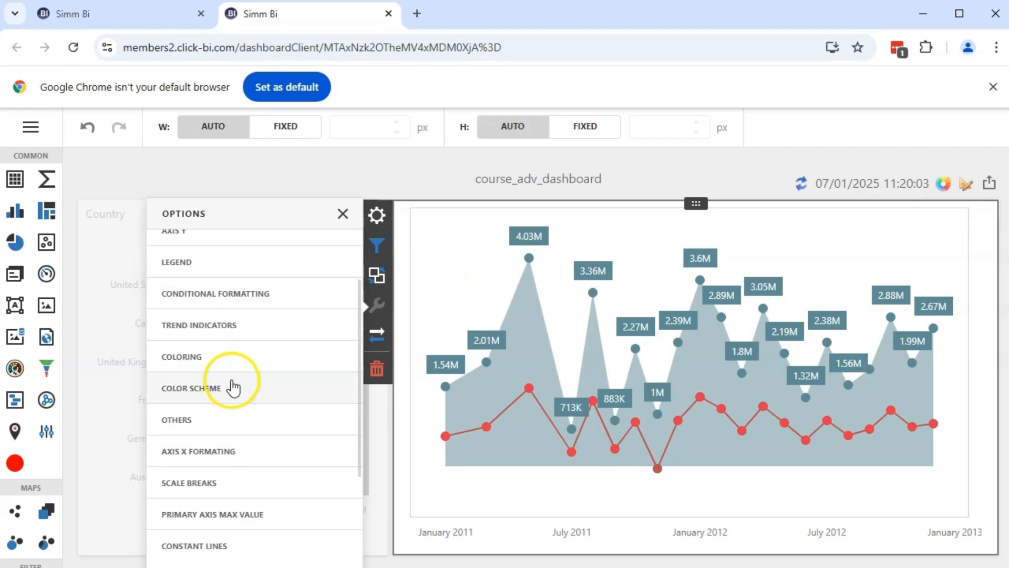
Step: Change the condition type of the net_sales format rule to Less Or Equal
click(236, 293)
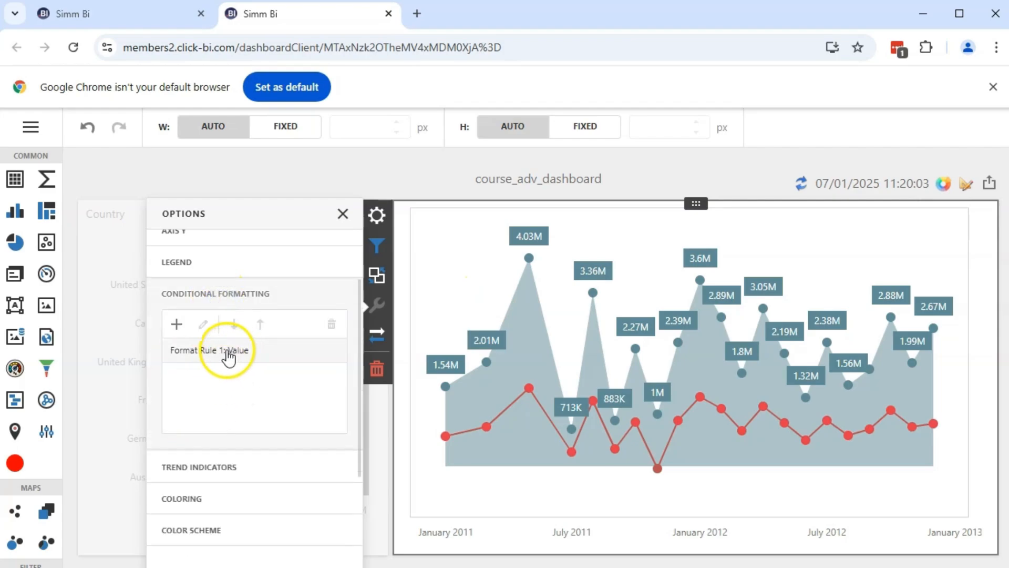
click(228, 353)
click(203, 324)
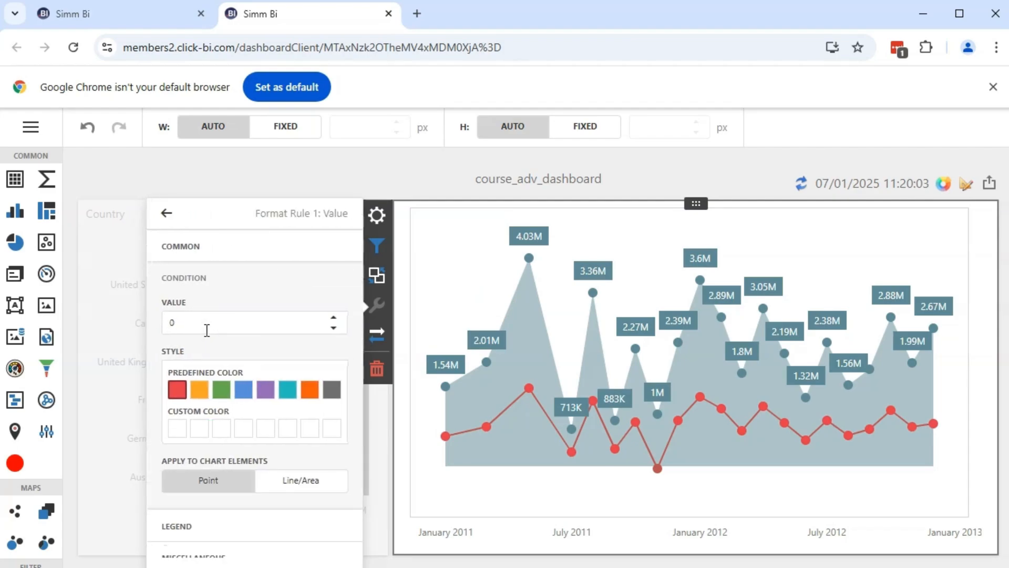
click(192, 247)
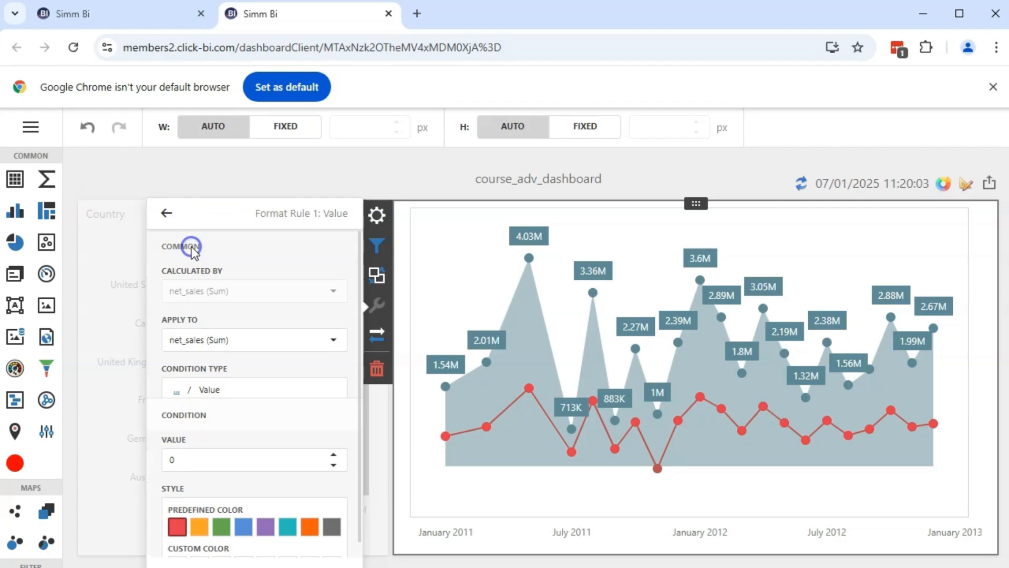
click(199, 389)
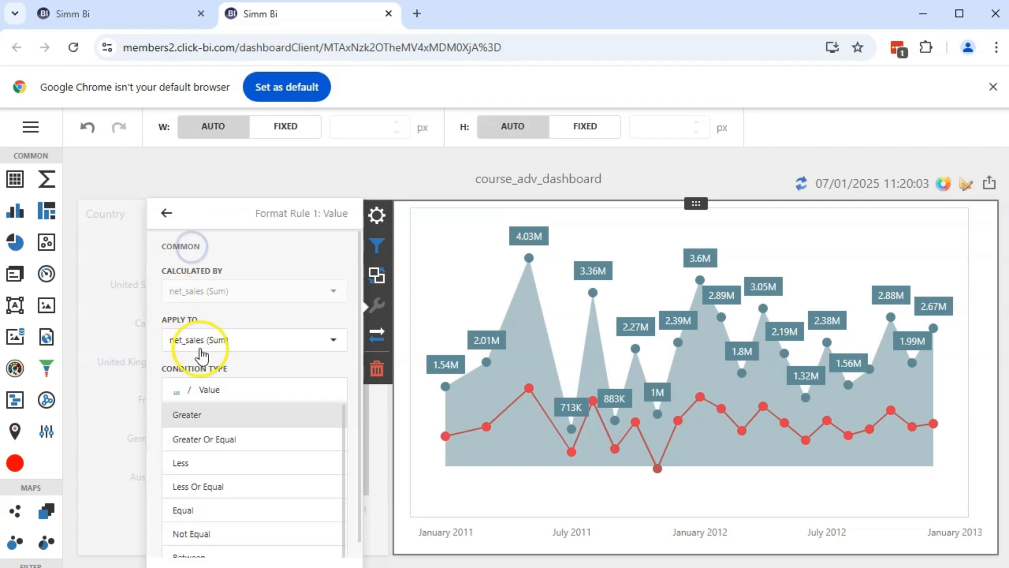
click(224, 496)
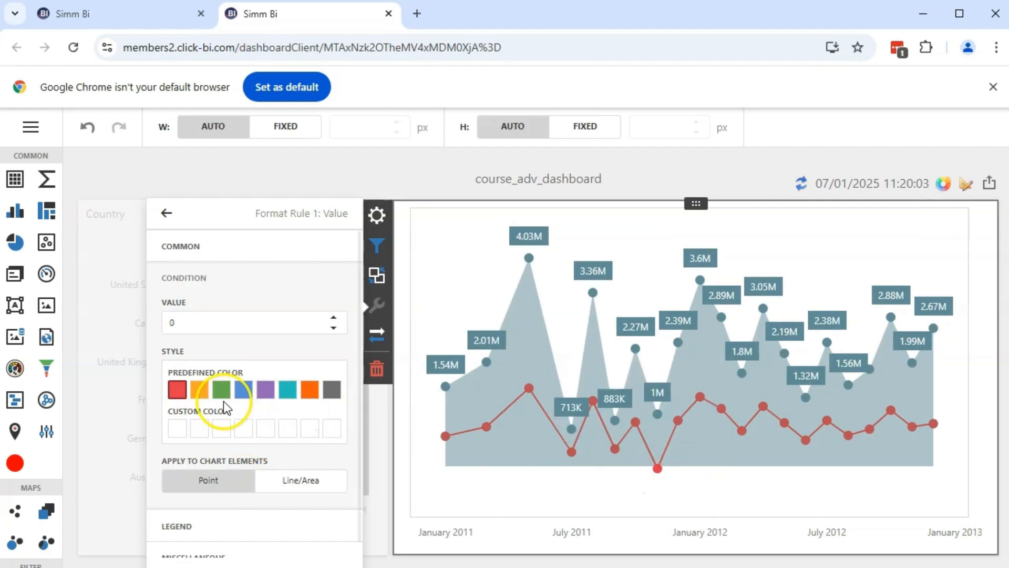
Step: Set the point color of the net_sales format rule to the predefined gray and close the chart options
click(333, 389)
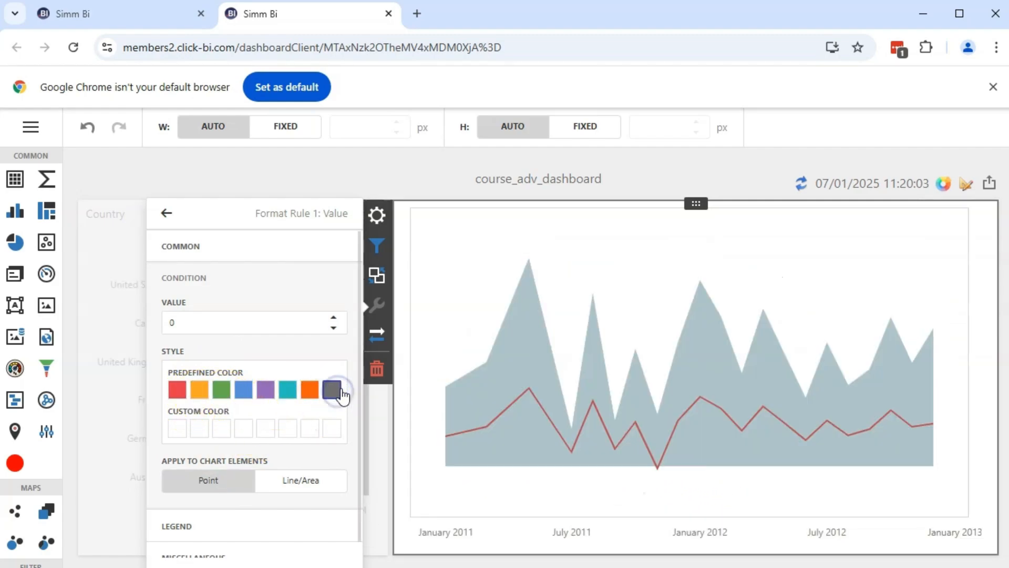
mouse_move(657, 471)
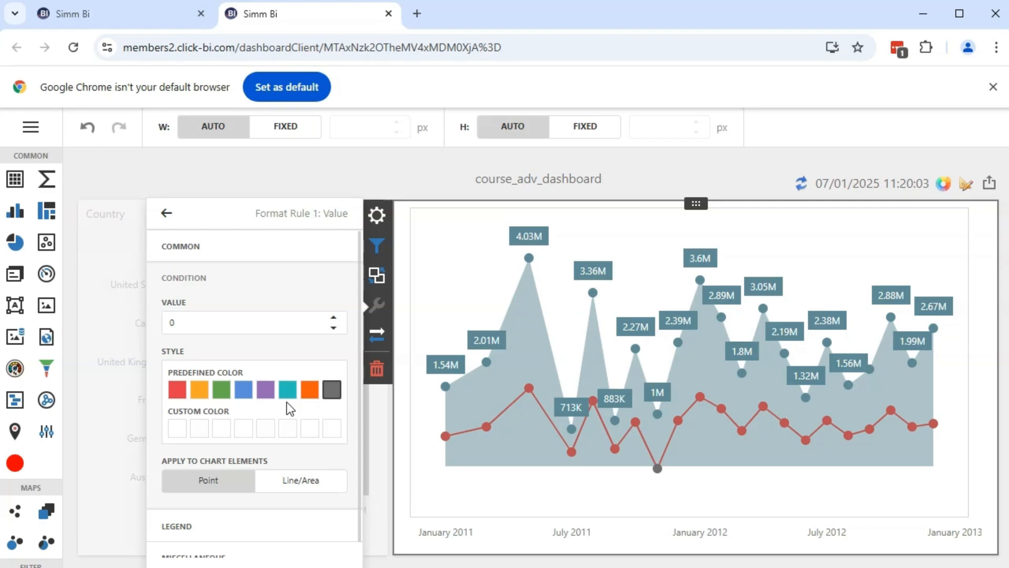
click(384, 156)
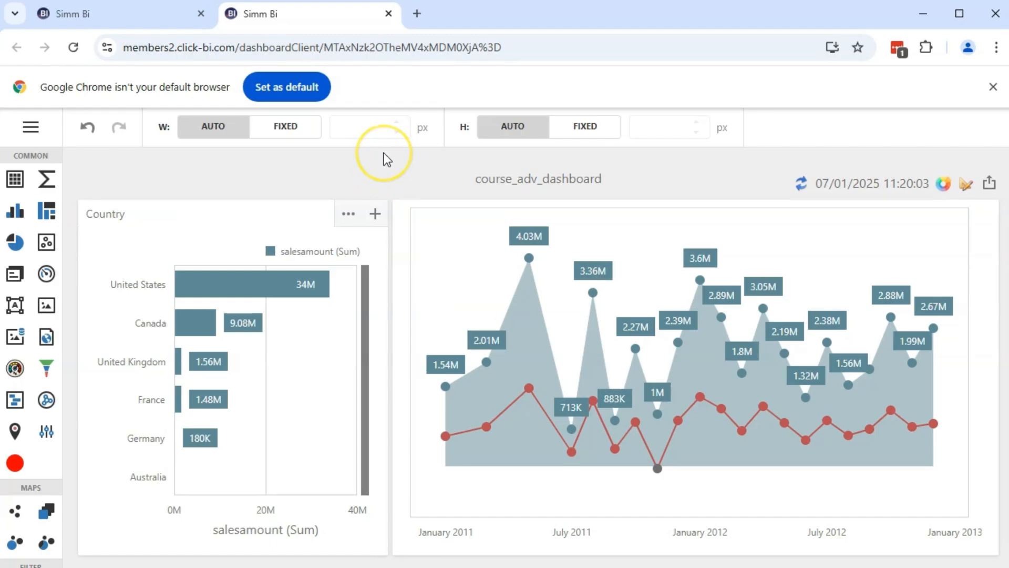
click(491, 478)
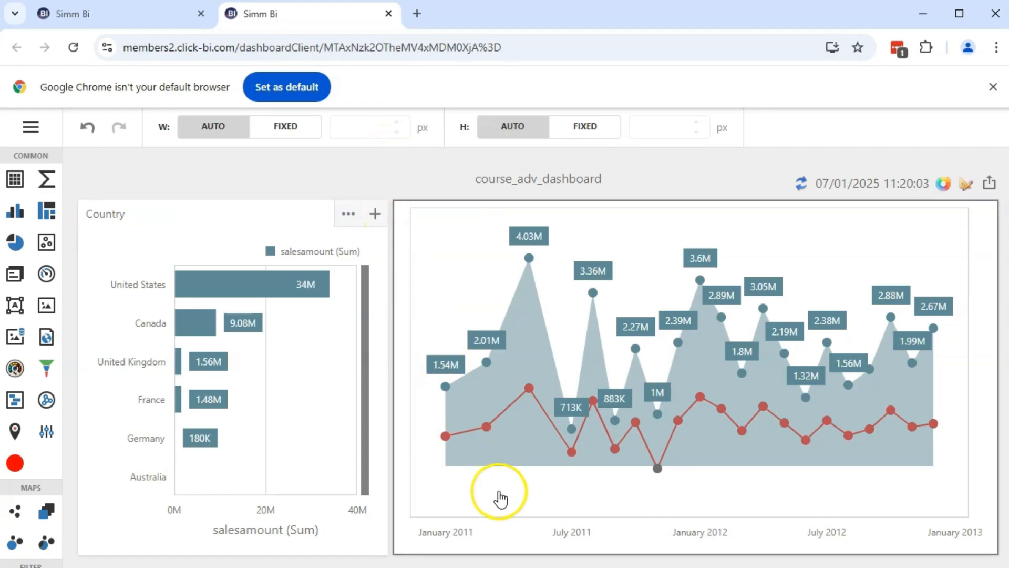